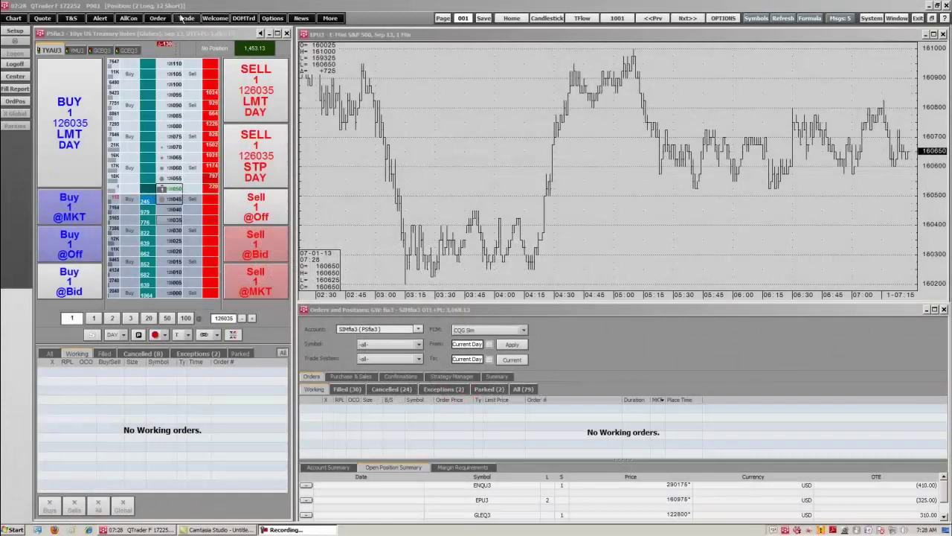
Open a second trading window for the 10yr US Treasury Notes beside the existing one, and close the extra window
{"action": "left_click", "coordinate": [186, 19]}
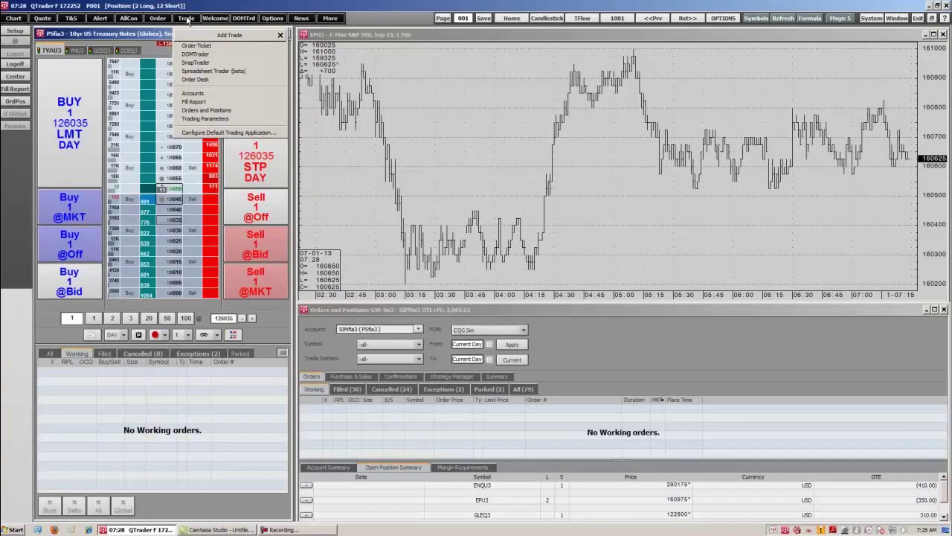
{"action": "left_click", "coordinate": [194, 54]}
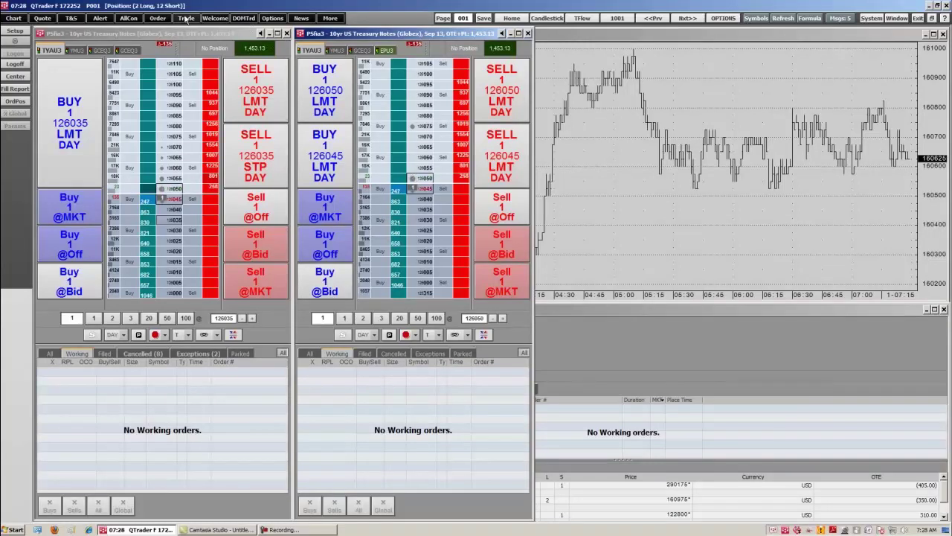
{"action": "left_click", "coordinate": [152, 33]}
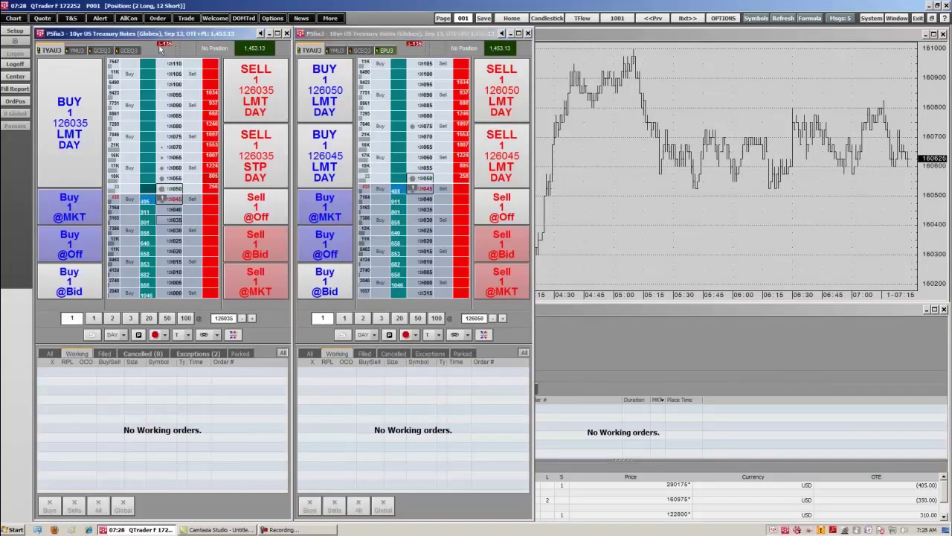
{"action": "right_click", "coordinate": [84, 48]}
{"action": "left_click", "coordinate": [46, 49]}
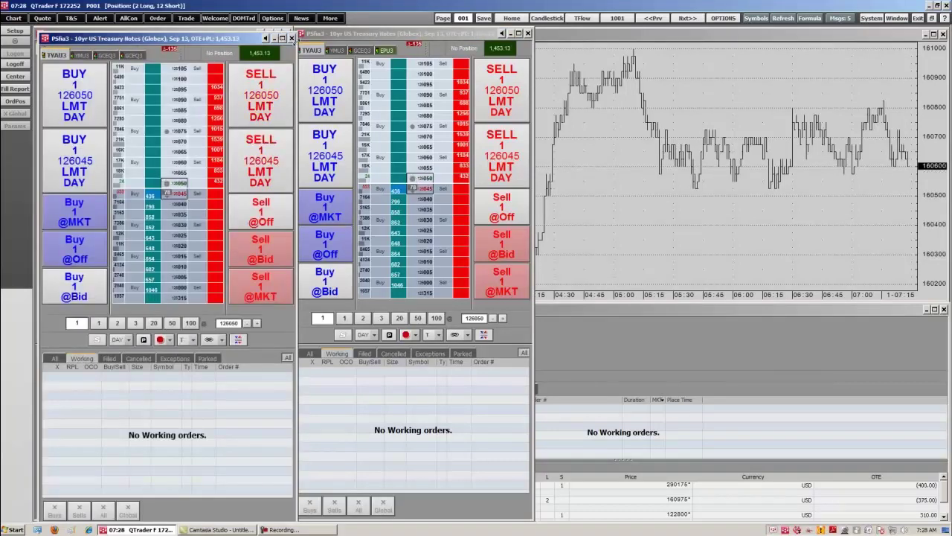
{"action": "left_click", "coordinate": [291, 38]}
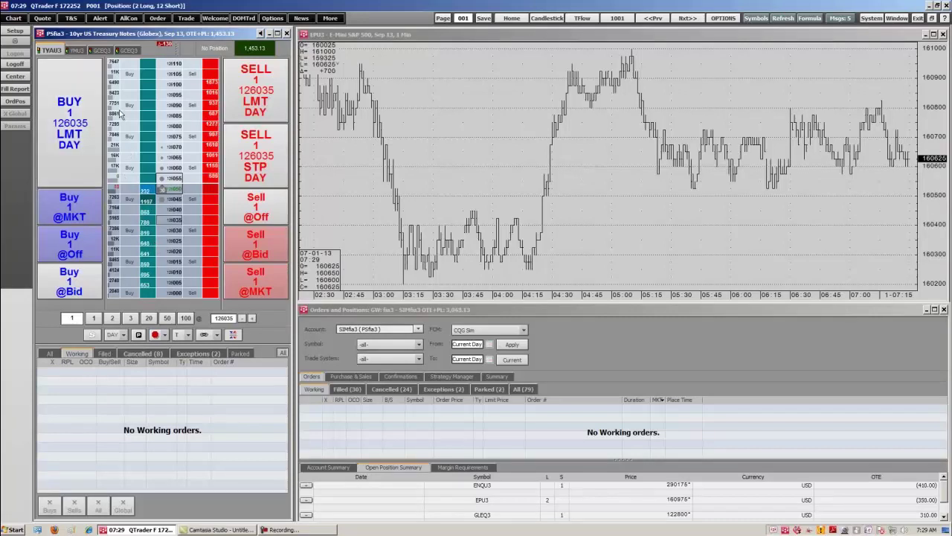
Step the order price up and down the 10yr US Treasury Notes price ladder to see the available order types
{"action": "left_click", "coordinate": [165, 187]}
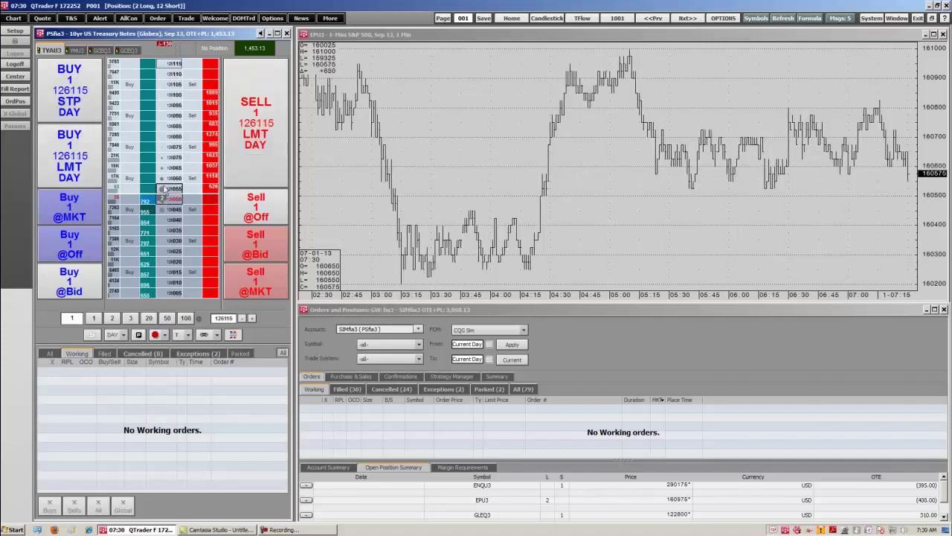
{"action": "scroll", "coordinate": [164, 189], "scroll_direction": "down", "scroll_amount": 20}
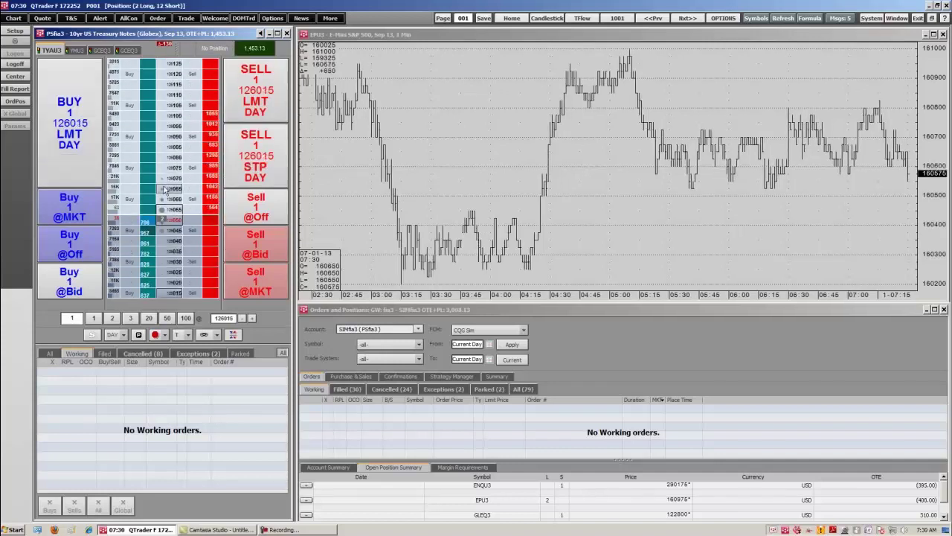
{"action": "scroll", "coordinate": [165, 190], "scroll_direction": "down", "scroll_amount": 4}
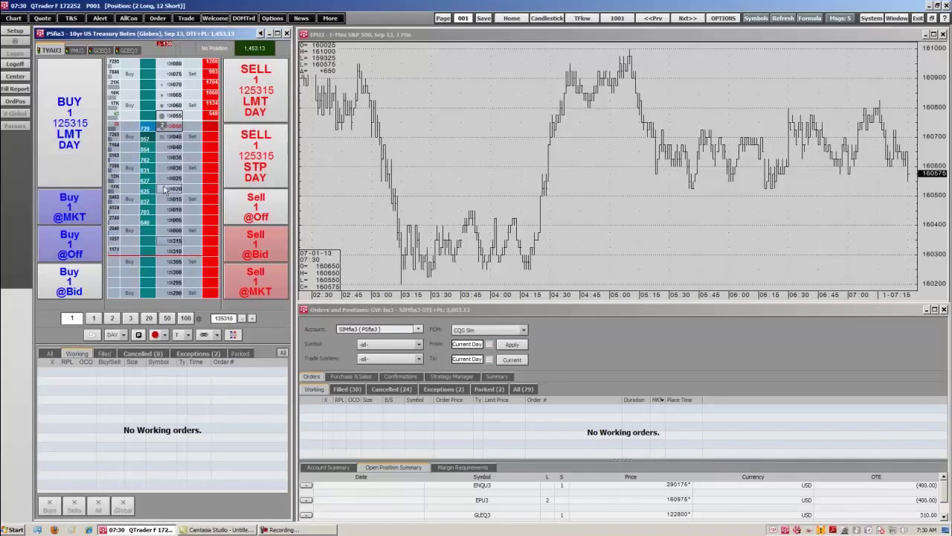
{"action": "scroll", "coordinate": [165, 190], "scroll_direction": "up", "scroll_amount": 10}
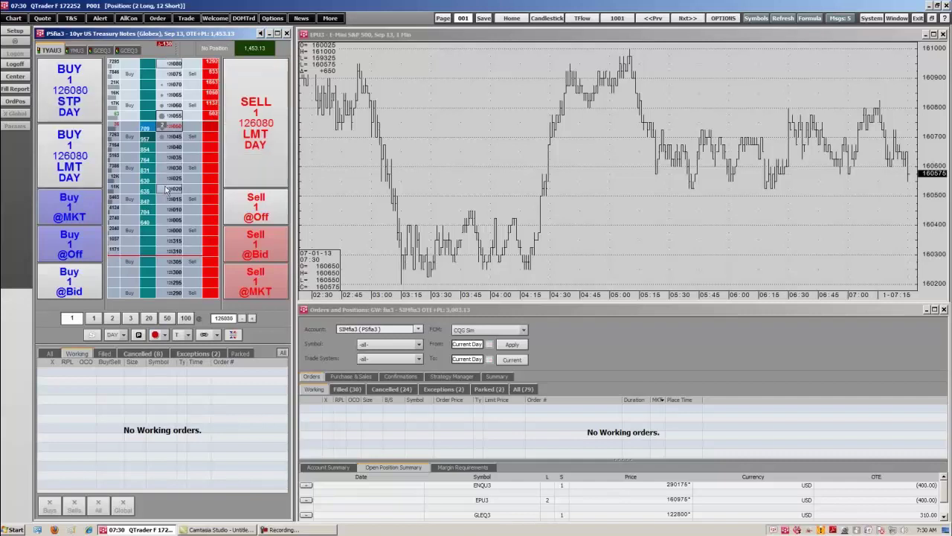
{"action": "scroll", "coordinate": [165, 190], "scroll_direction": "down", "scroll_amount": 11}
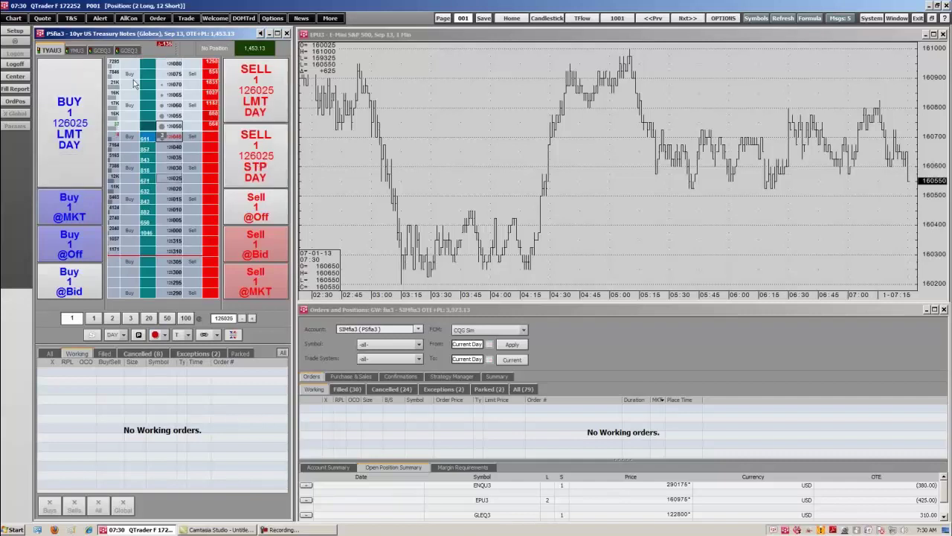
Replace the duplicate GCEQ3 instrument in the order ticket with the symbol EP
{"action": "left_click", "coordinate": [129, 49]}
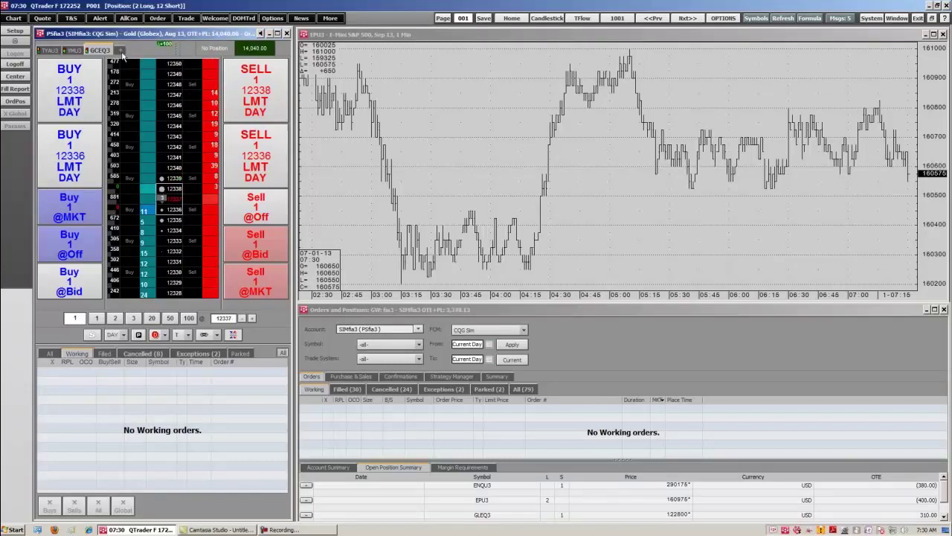
{"action": "left_click", "coordinate": [123, 50]}
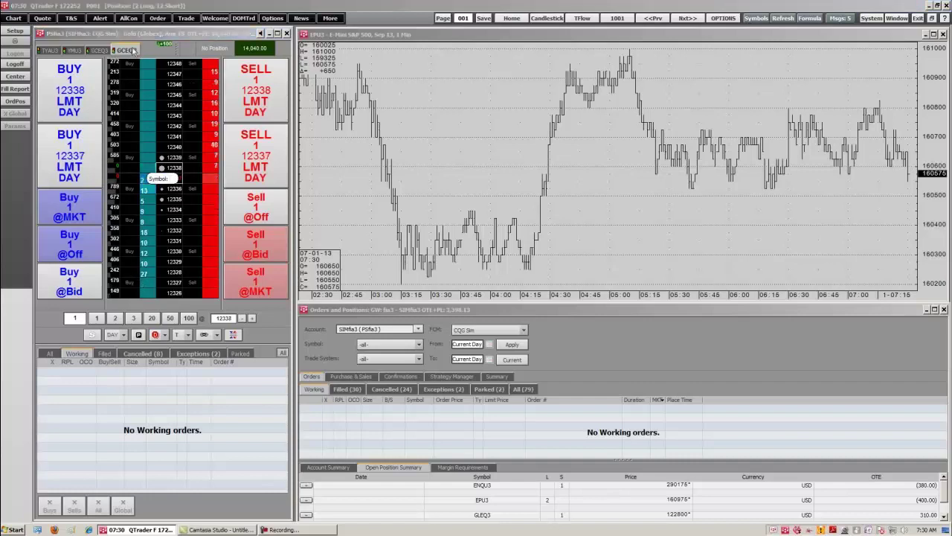
{"action": "type", "text": "EP"}
{"action": "key", "text": "Return"}
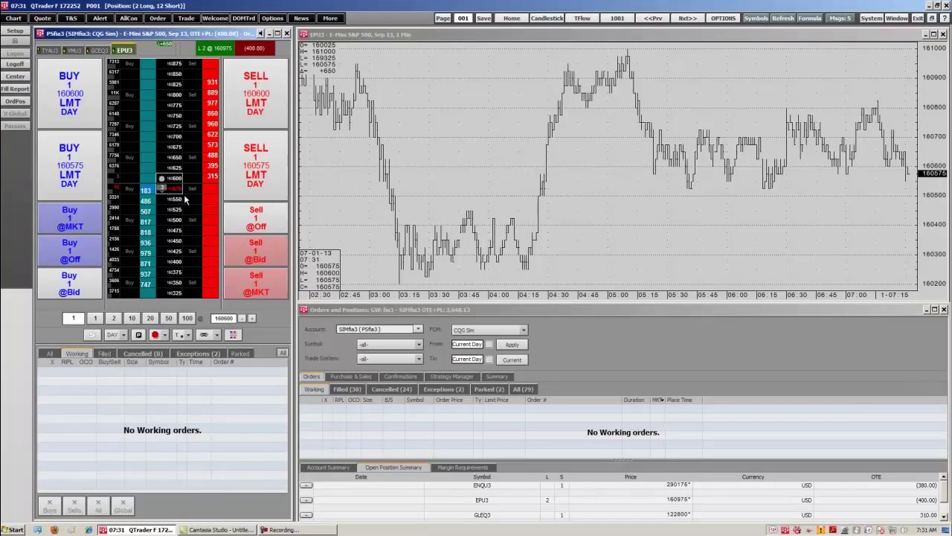
Open the Order Ticket trading preferences, preview Light theme classic, Light theme 1 and Light theme 2, and reselect Dark theme 1
{"action": "left_click", "coordinate": [18, 32]}
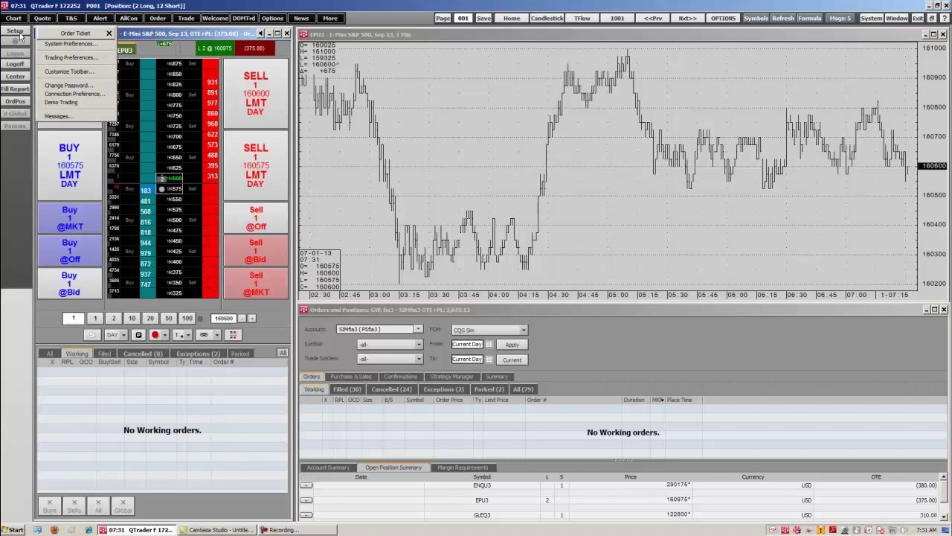
{"action": "left_click", "coordinate": [58, 59]}
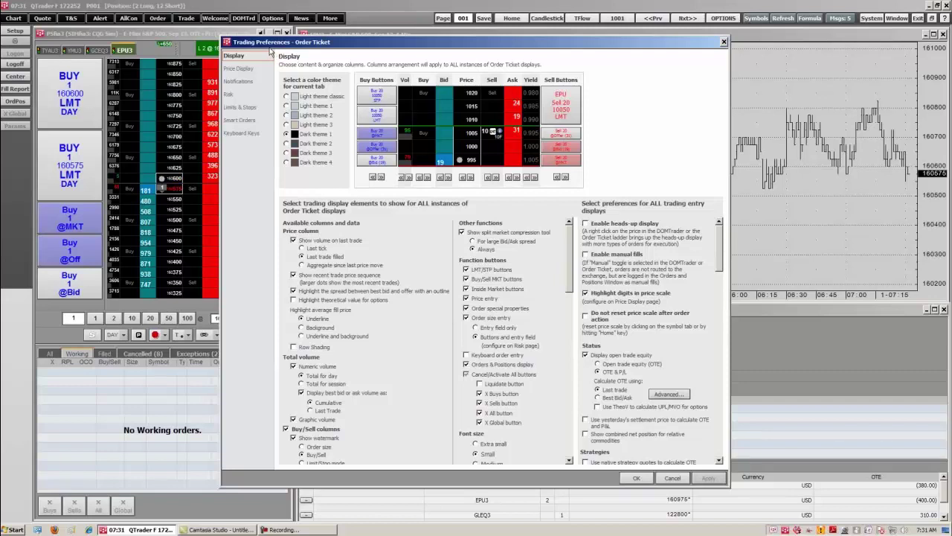
{"action": "left_click", "coordinate": [287, 97]}
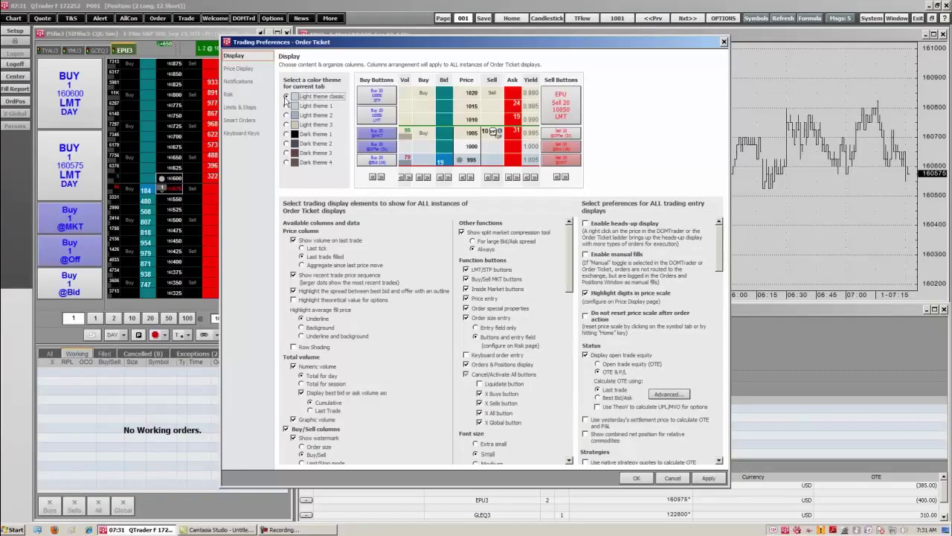
{"action": "left_click", "coordinate": [287, 106]}
{"action": "left_click", "coordinate": [287, 115]}
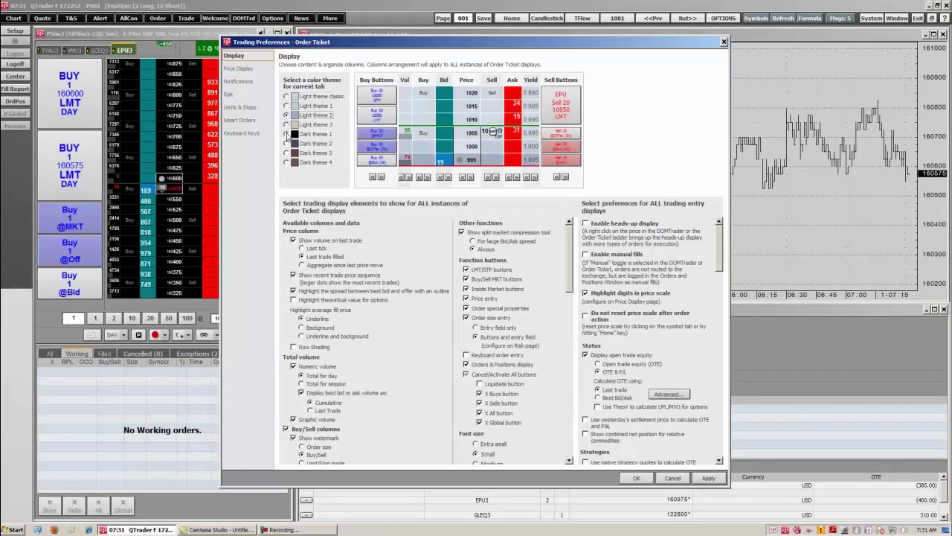
{"action": "left_click", "coordinate": [287, 134]}
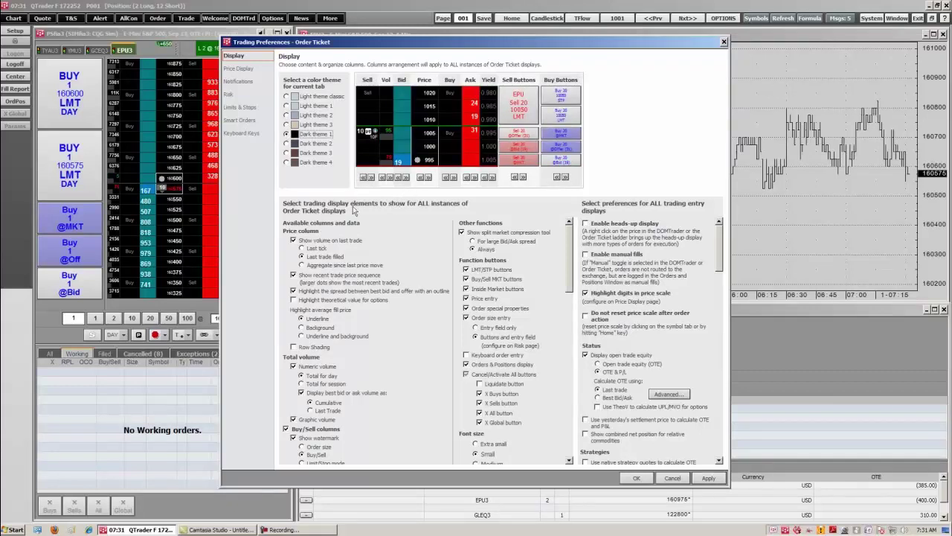
Examine the display elements and trading entry preferences available for all Order Ticket displays
{"action": "left_click_drag", "start_coordinate": [570, 242], "coordinate": [566, 251]}
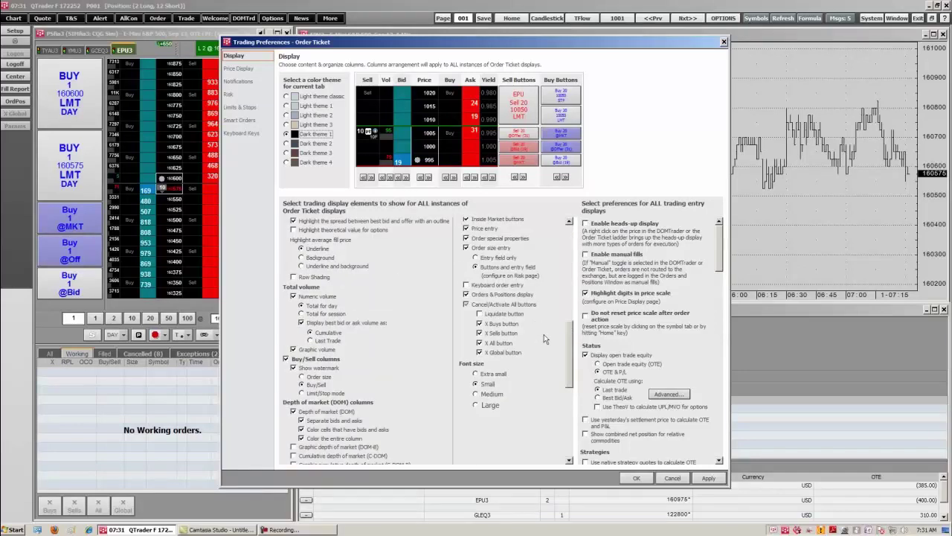
{"action": "left_click_drag", "start_coordinate": [721, 246], "coordinate": [718, 417]}
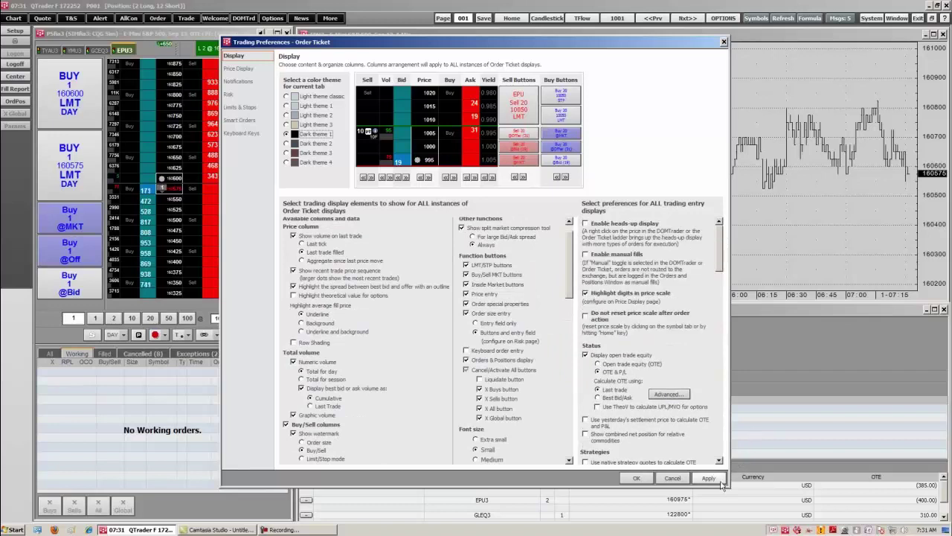
{"action": "left_click", "coordinate": [719, 480]}
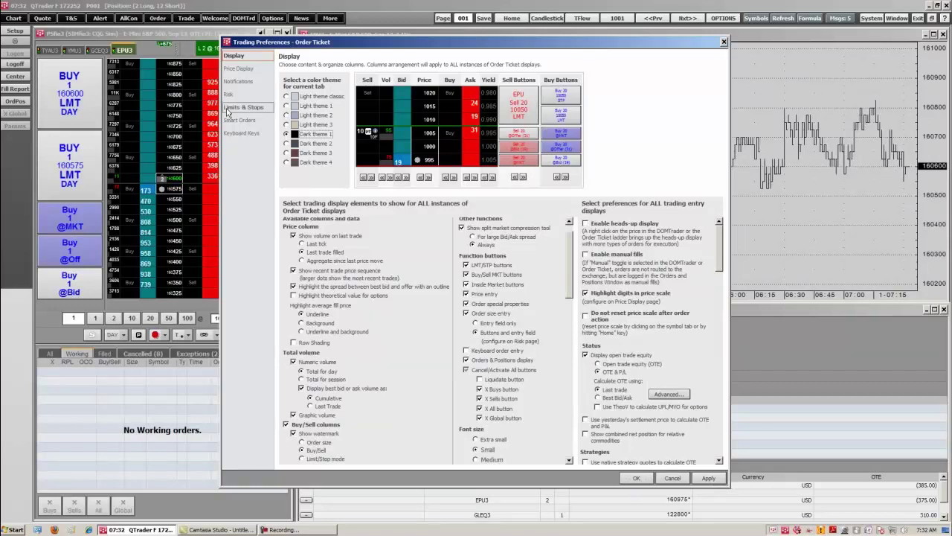
Try the Up sound for filled orders in the notification preferences and switch that sound off again
{"action": "left_click", "coordinate": [241, 81]}
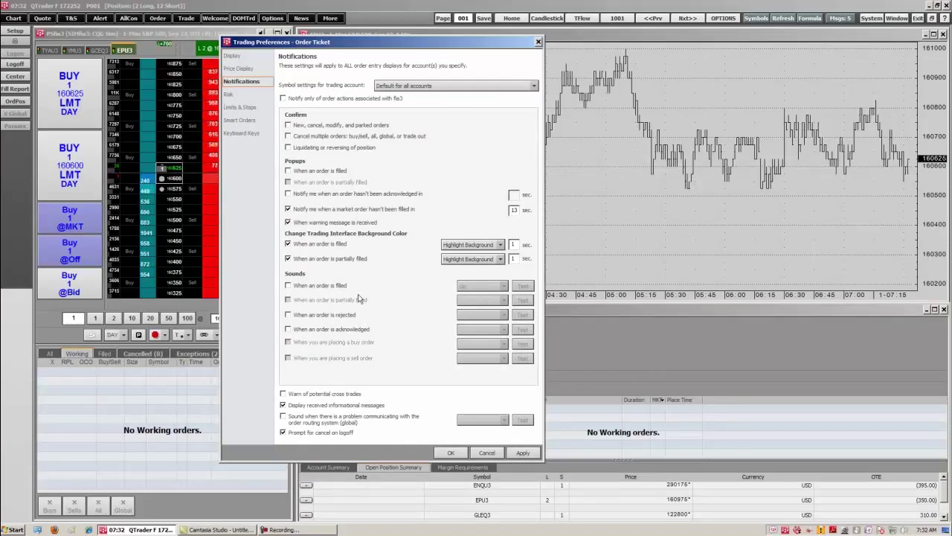
{"action": "left_click", "coordinate": [288, 286]}
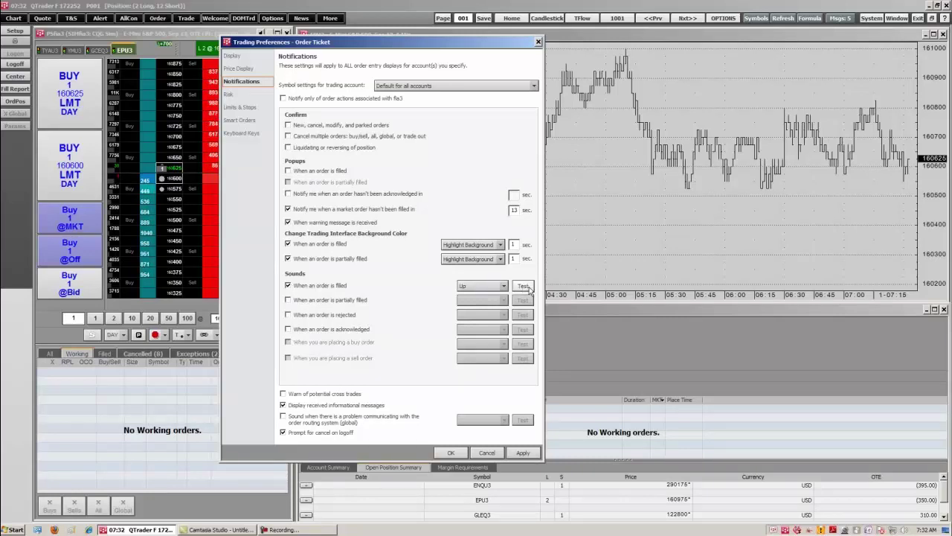
{"action": "left_click", "coordinate": [283, 285]}
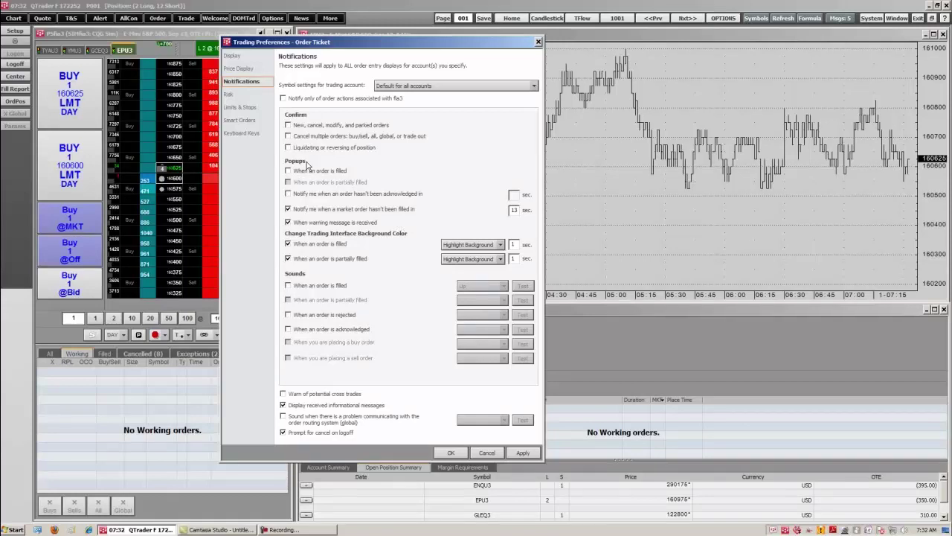
Examine the risk settings and the Smart Orders pages for iceberg, trailing, OCO and OCO strategy orders, and close the trading preferences
{"action": "left_click", "coordinate": [247, 96]}
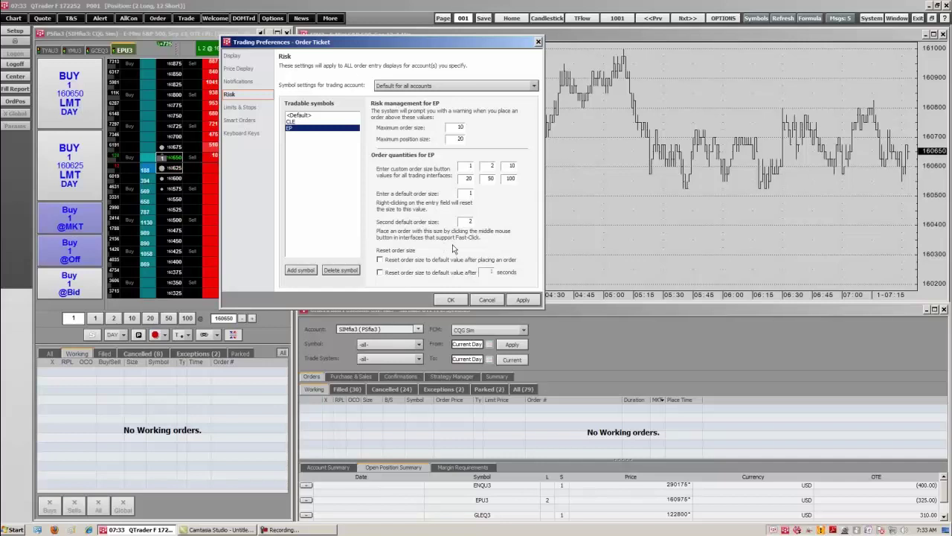
{"action": "left_click", "coordinate": [260, 123]}
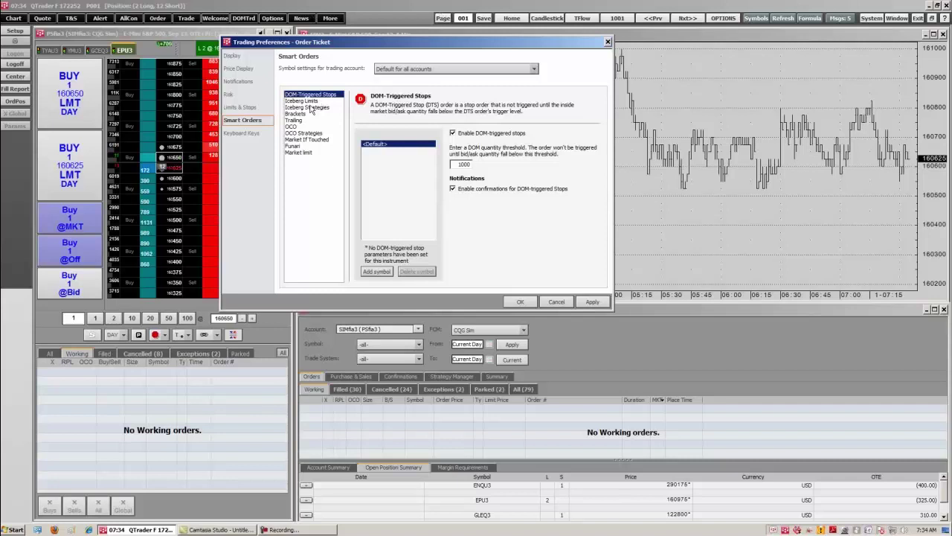
{"action": "left_click", "coordinate": [311, 100]}
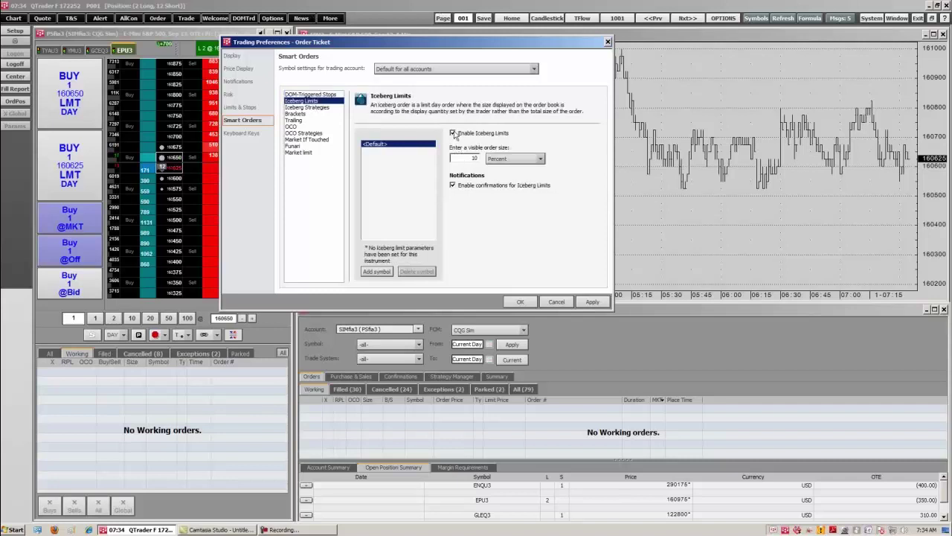
{"action": "left_click", "coordinate": [320, 108]}
{"action": "left_click", "coordinate": [311, 120]}
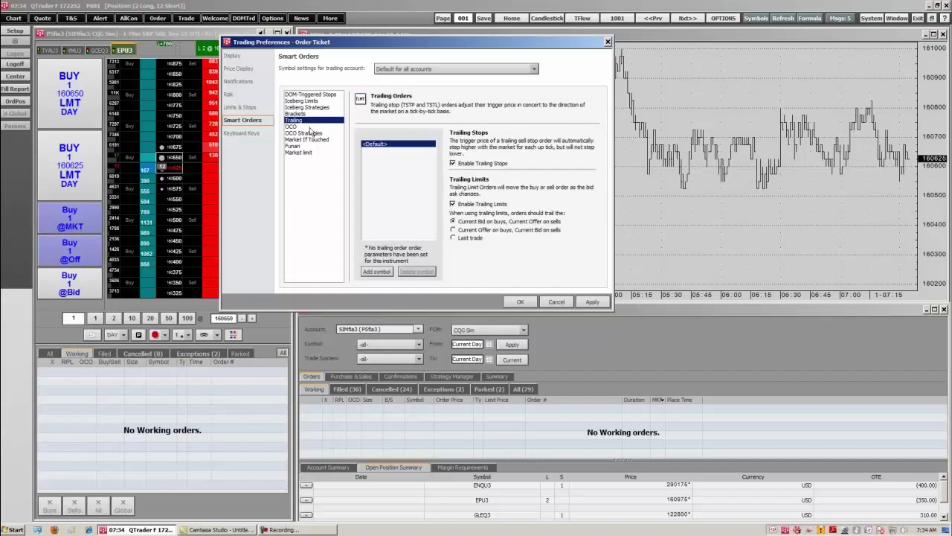
{"action": "left_click", "coordinate": [309, 127]}
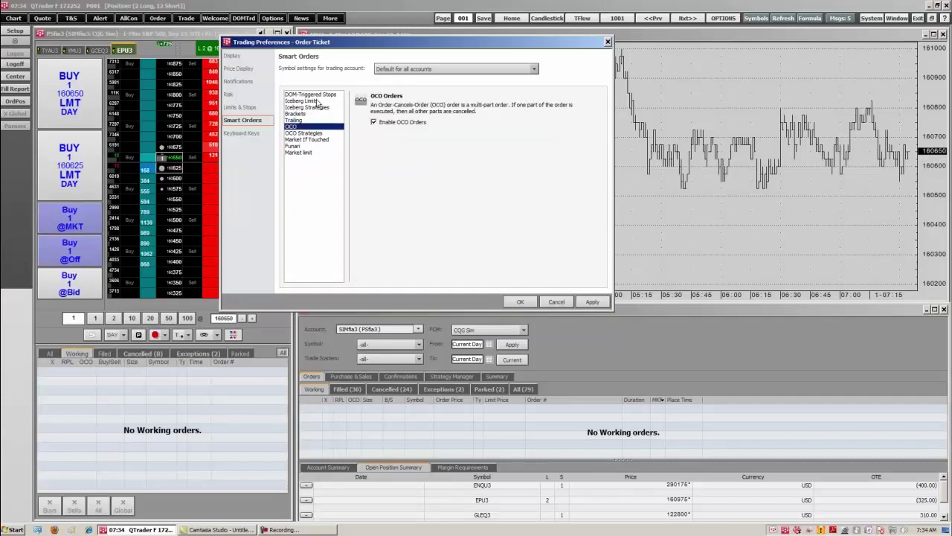
{"action": "left_click", "coordinate": [313, 132]}
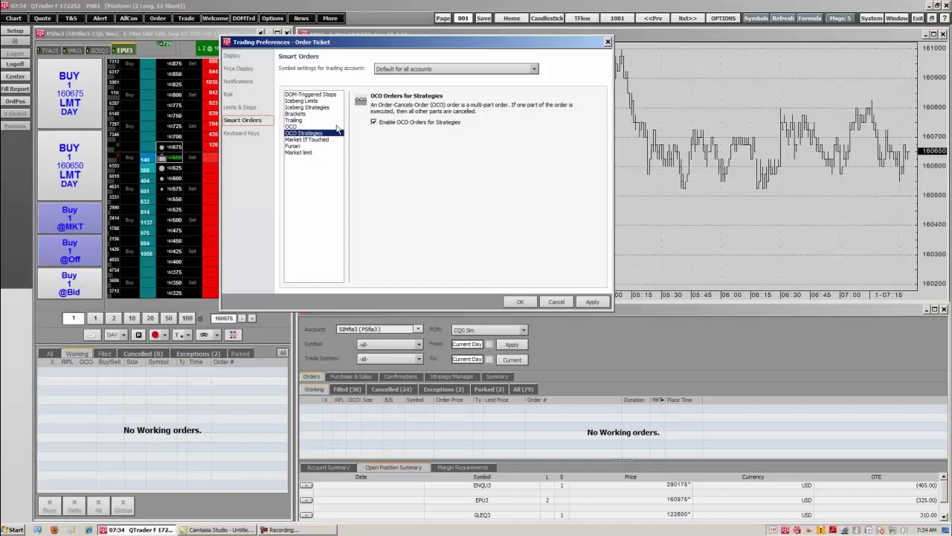
{"action": "left_click", "coordinate": [607, 42]}
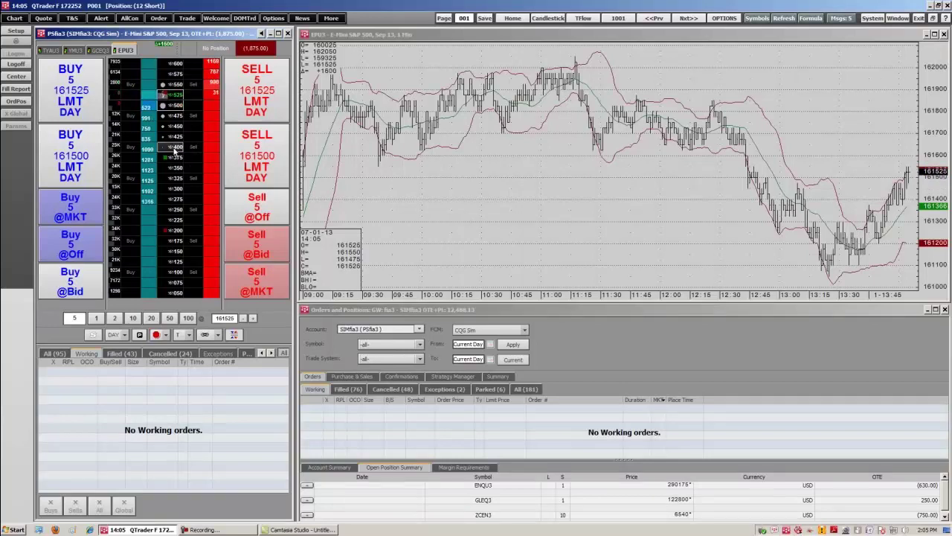
Step the order price up and down the E-Mini S&P 500 ladder to compare limit and stop orders
{"action": "scroll", "coordinate": [176, 151], "scroll_direction": "down", "scroll_amount": 12}
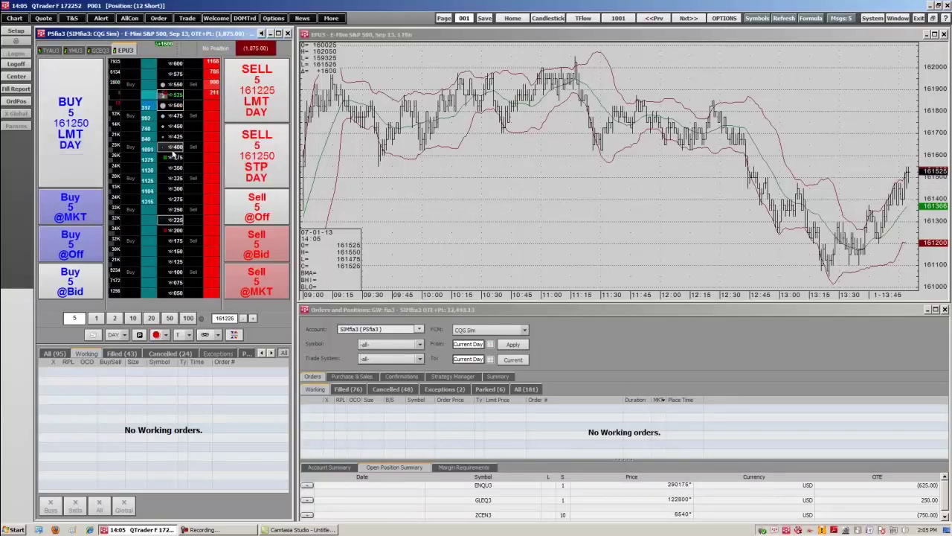
{"action": "scroll", "coordinate": [172, 152], "scroll_direction": "down", "scroll_amount": 7}
{"action": "scroll", "coordinate": [174, 157], "scroll_direction": "up", "scroll_amount": 20}
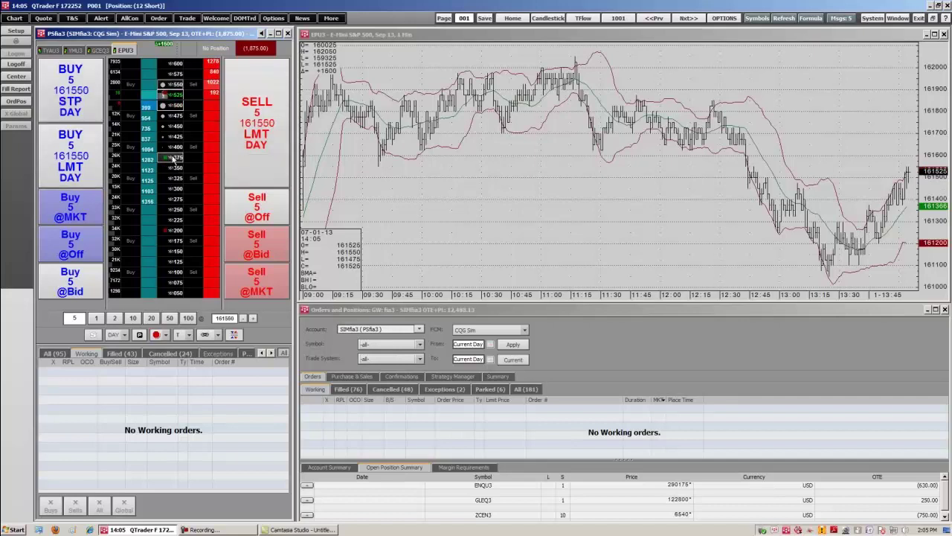
{"action": "scroll", "coordinate": [173, 159], "scroll_direction": "up", "scroll_amount": 1}
{"action": "scroll", "coordinate": [174, 159], "scroll_direction": "down", "scroll_amount": 16}
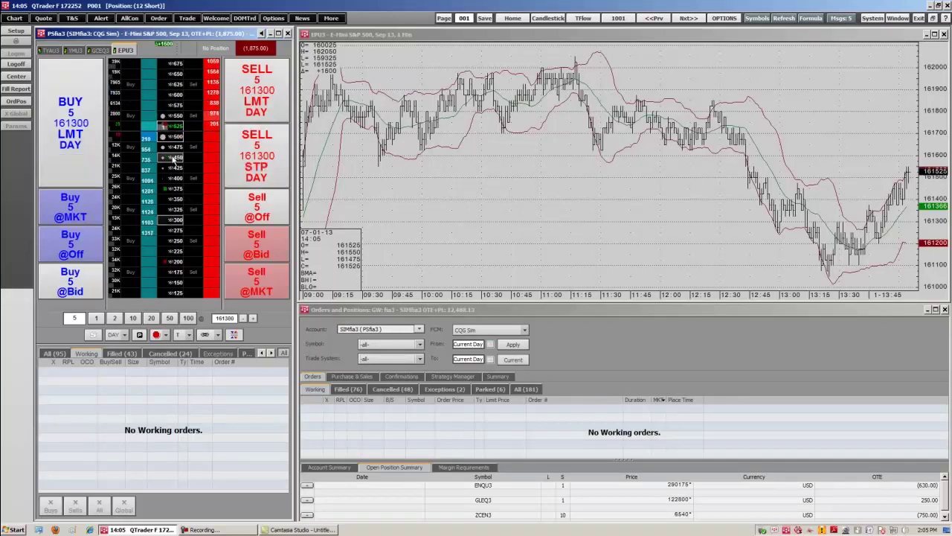
{"action": "scroll", "coordinate": [175, 158], "scroll_direction": "down", "scroll_amount": 1}
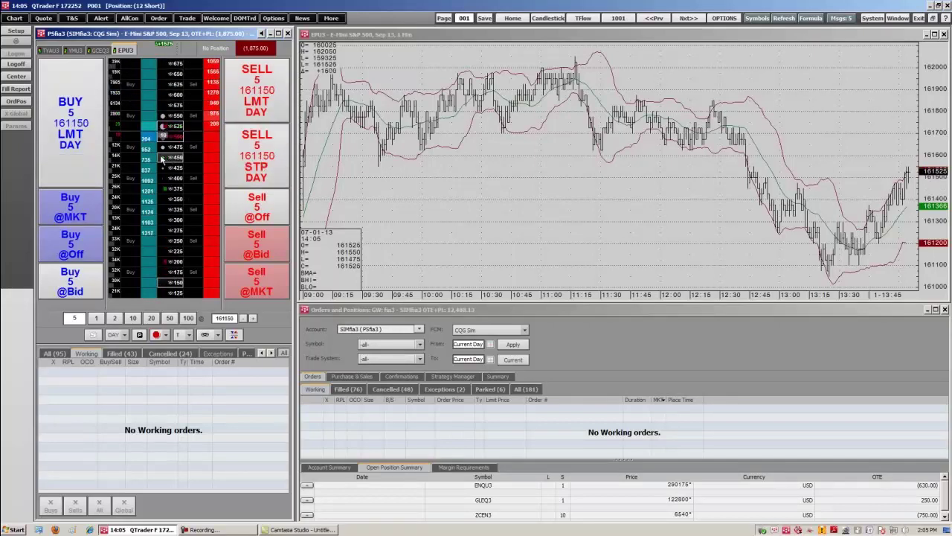
Recenter the E-Mini S&P 500 ladder on the market and review the order duration choices, keeping DAY
{"action": "scroll", "coordinate": [171, 183], "scroll_direction": "up", "scroll_amount": 8}
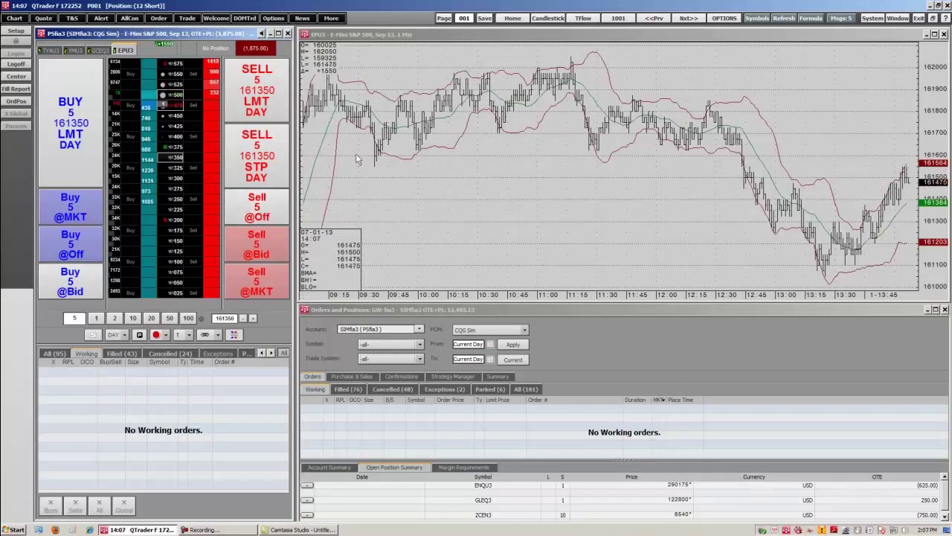
{"action": "left_click", "coordinate": [128, 51]}
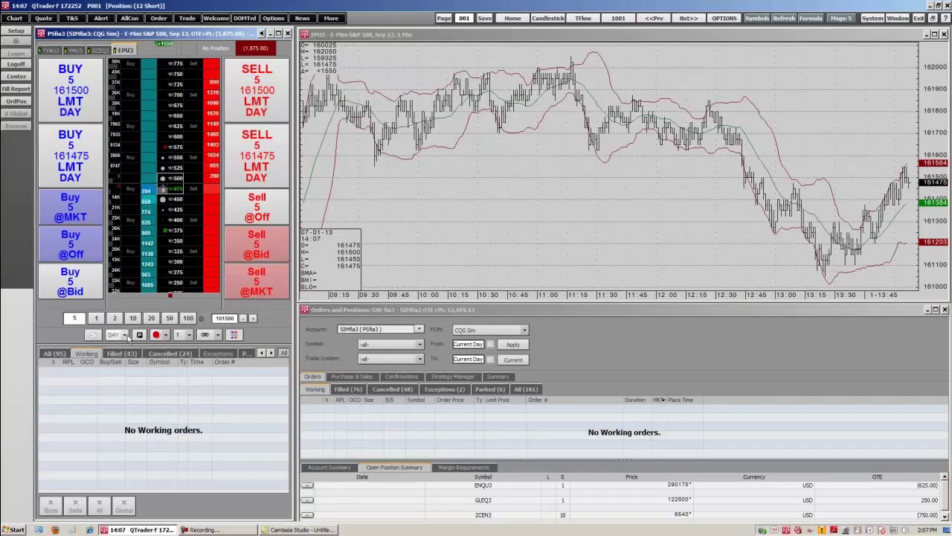
{"action": "left_click", "coordinate": [127, 335]}
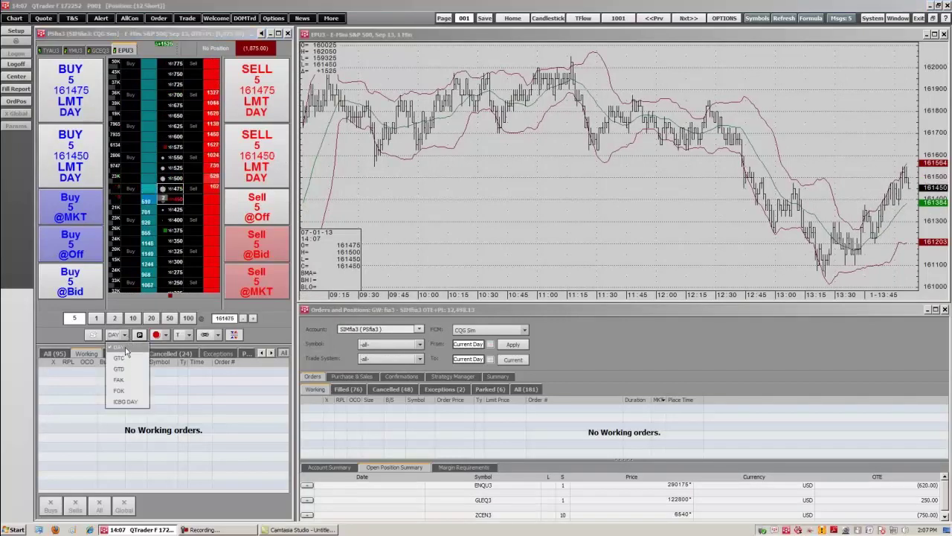
{"action": "left_click", "coordinate": [127, 349]}
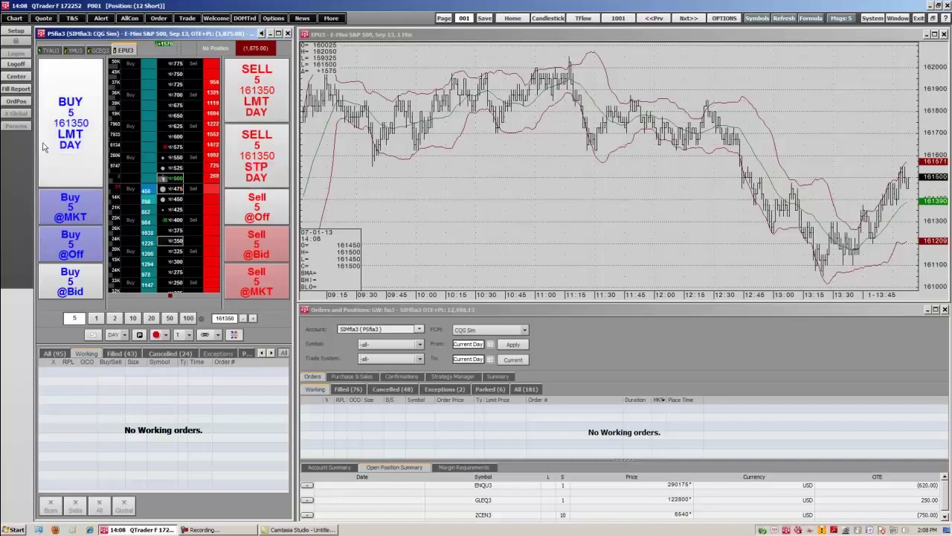
Place a 5-lot EPU3 buy limit order at 161350 and a 5-lot sell limit order at 161675
{"action": "left_click", "coordinate": [133, 240]}
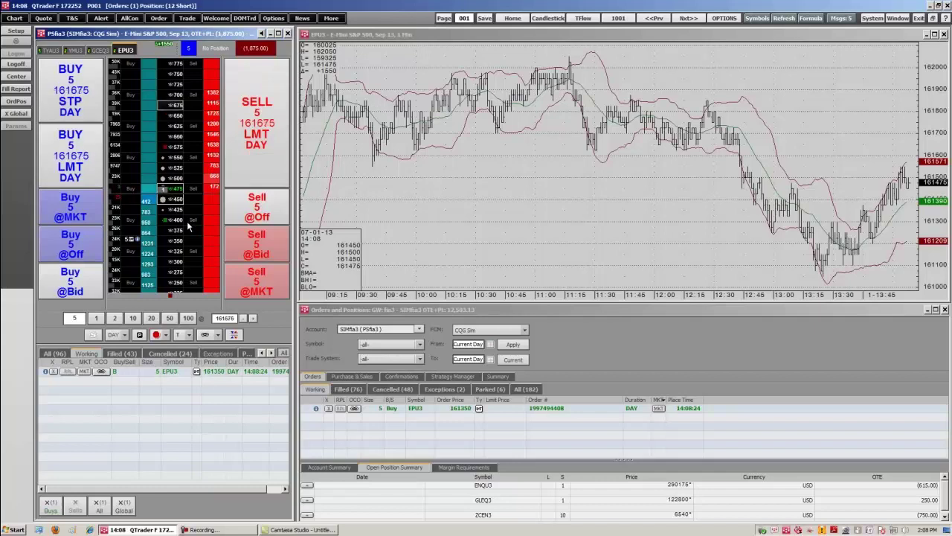
{"action": "left_click", "coordinate": [248, 110]}
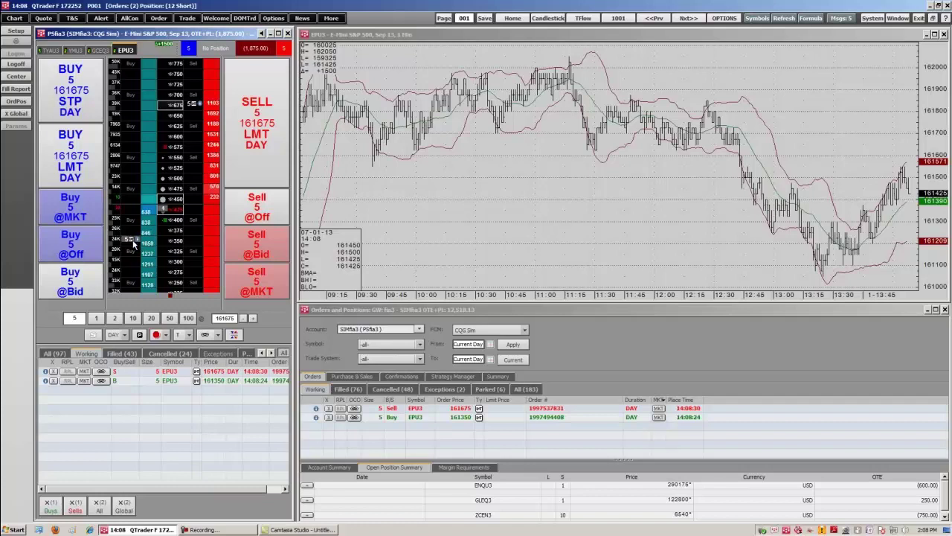
Move the working 5-lot buy limit order up to 161425 on the ladder and cancel the resting sell limit order
{"action": "left_click_drag", "start_coordinate": [133, 242], "coordinate": [129, 213]}
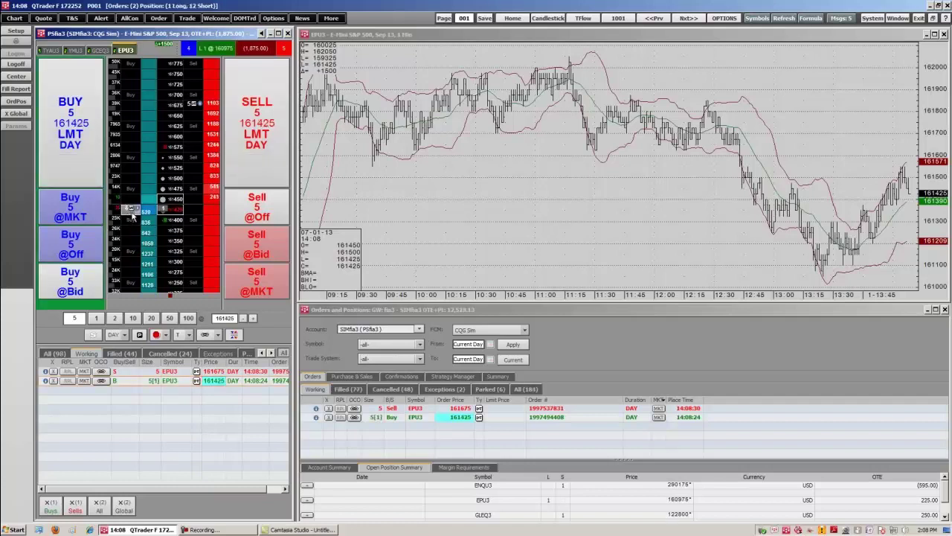
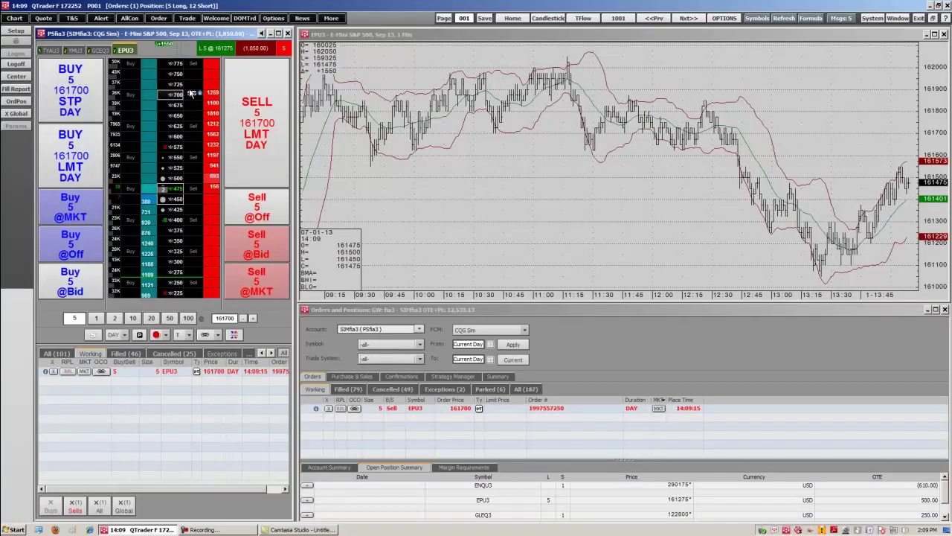
{"action": "left_click", "coordinate": [191, 95]}
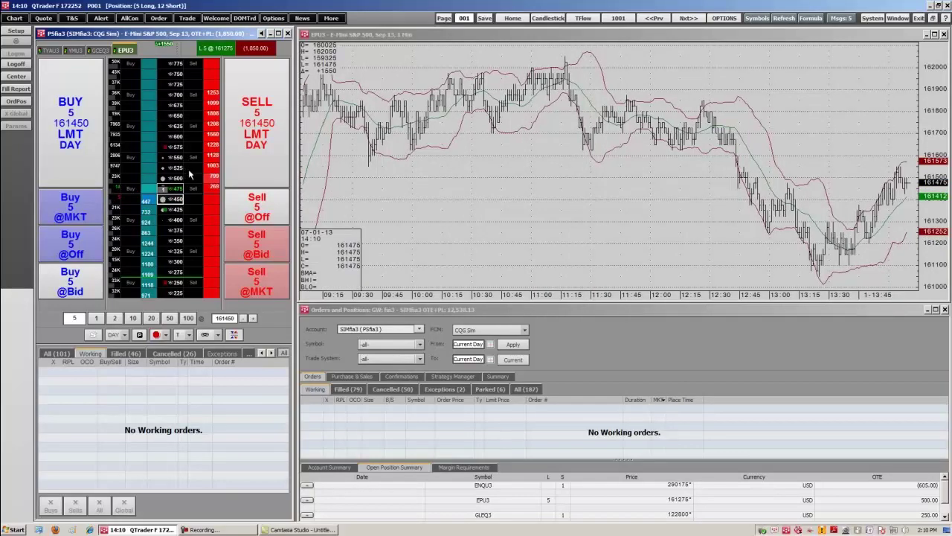
Place a 5-lot EPU3 sell order at 161100 with the plain Stop type, and cancel that order
{"action": "left_click", "coordinate": [165, 335]}
{"action": "left_click", "coordinate": [164, 345]}
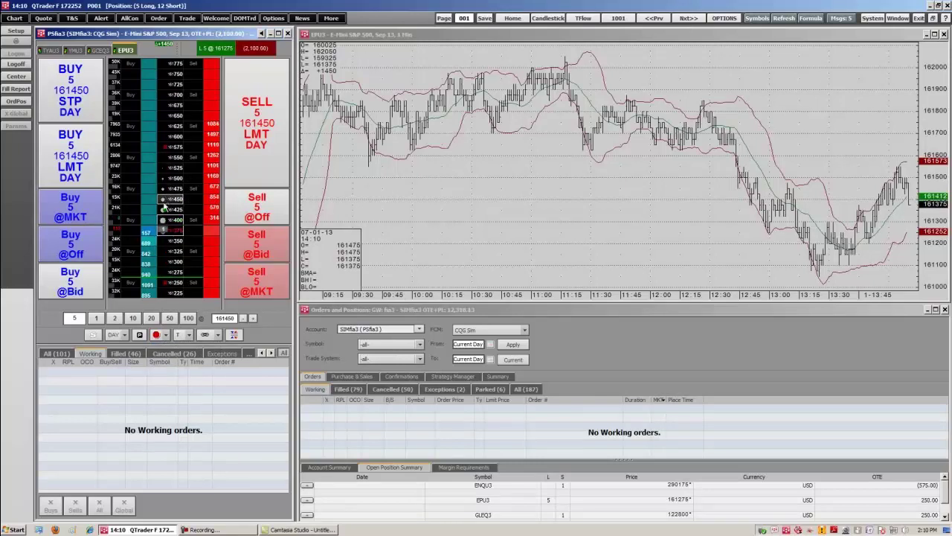
{"action": "scroll", "coordinate": [165, 208], "scroll_direction": "down", "scroll_amount": 14}
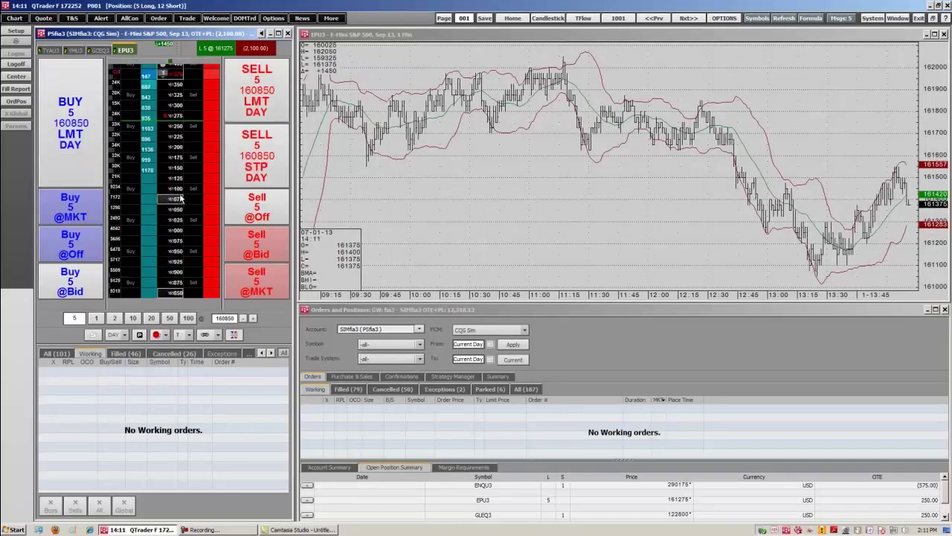
{"action": "left_click", "coordinate": [252, 199]}
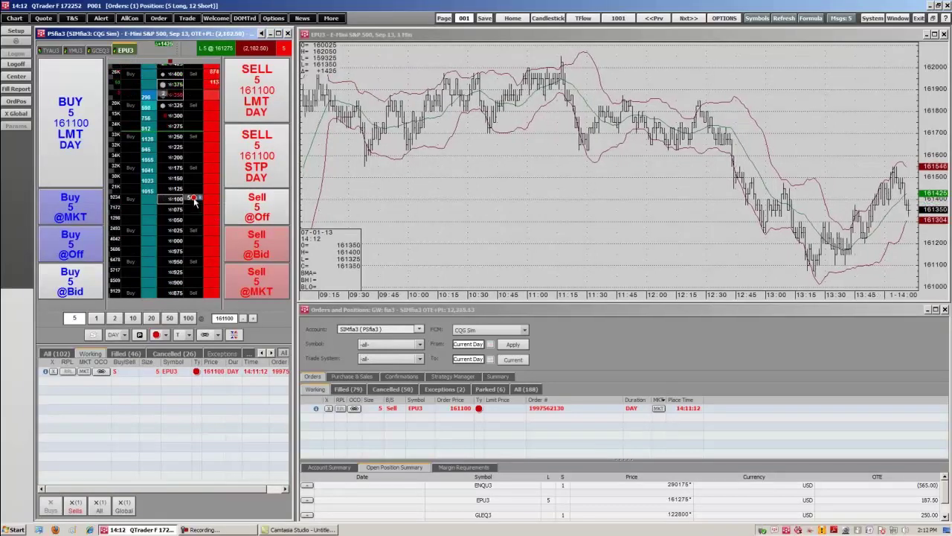
{"action": "left_click", "coordinate": [193, 199]}
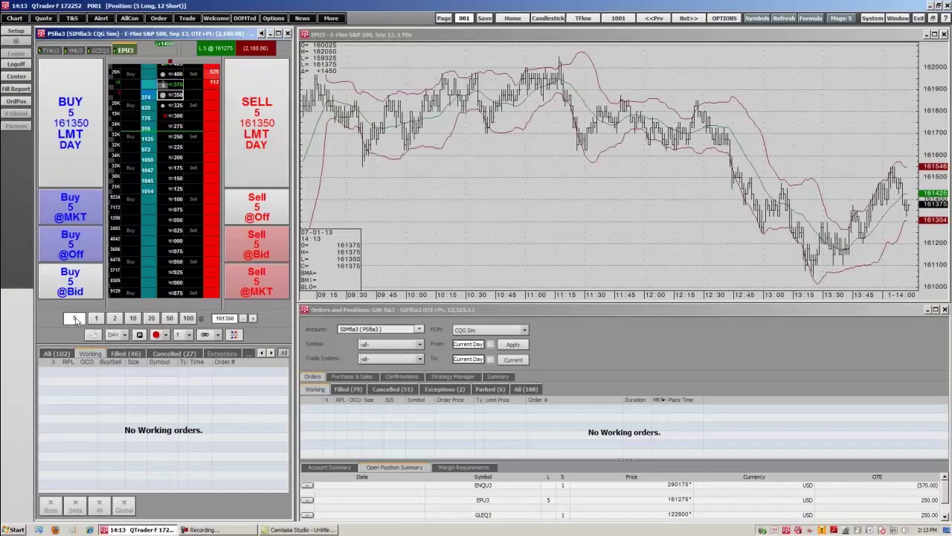
Change the order size of the ticket to 1 contract
{"action": "left_click", "coordinate": [75, 318]}
{"action": "double_click", "coordinate": [82, 320]}
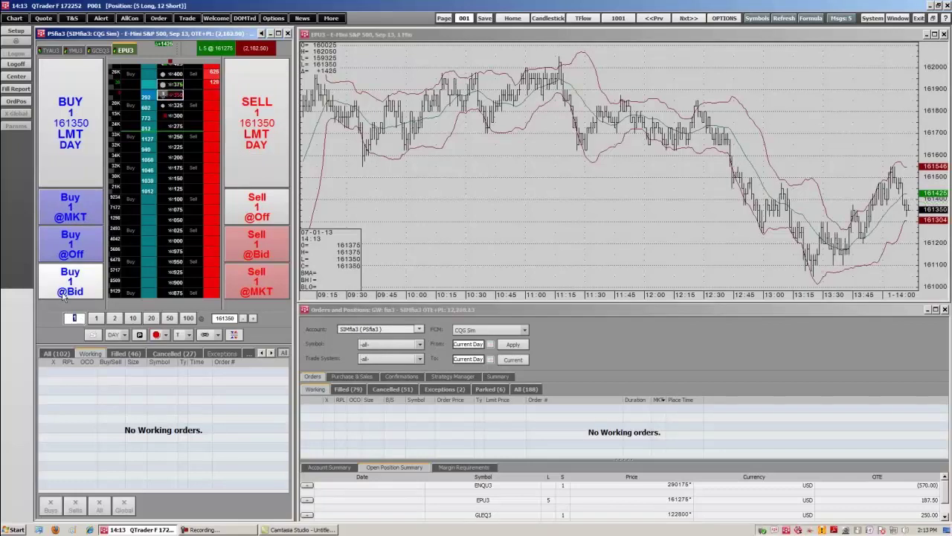
{"action": "type", "text": "0"}
{"action": "key", "text": "BackSpace"}
{"action": "type", "text": "10"}
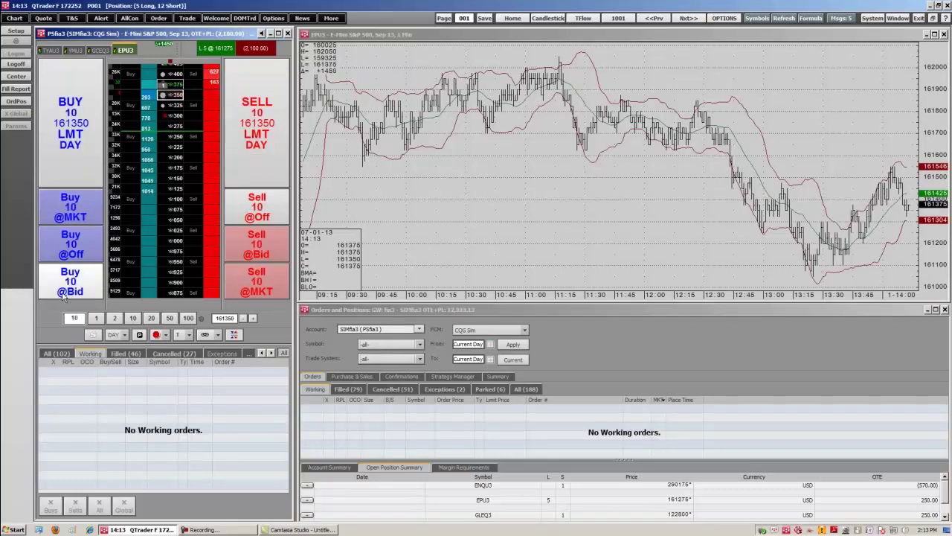
{"action": "key", "text": "BackSpace"}
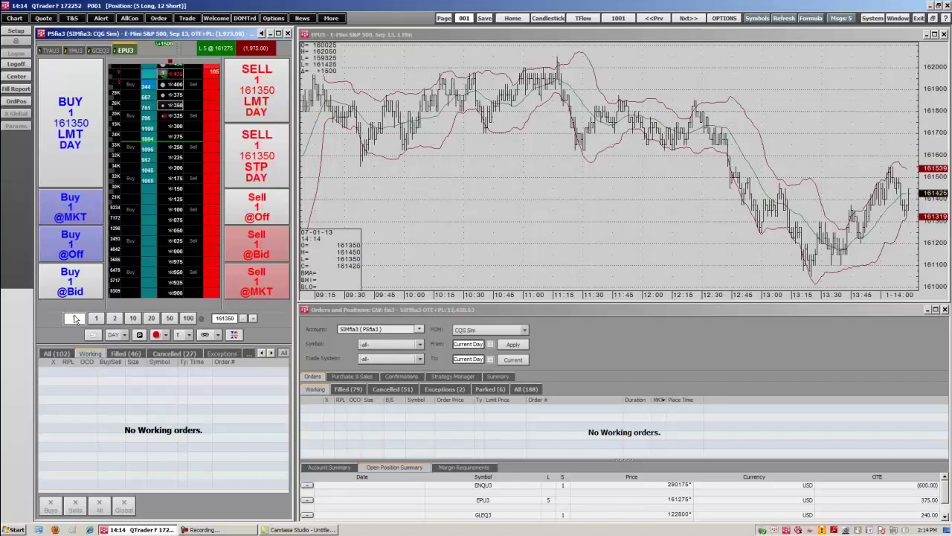
Choose the DOM Triggered Stop type and request a one-lot EPU3 sell stop at 161075
{"action": "scroll", "coordinate": [195, 128], "scroll_direction": "down", "scroll_amount": 5}
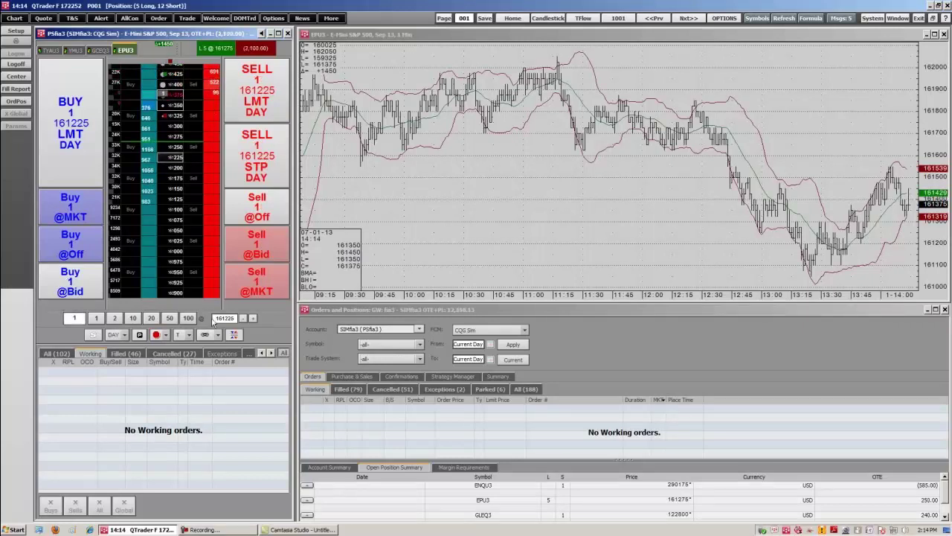
{"action": "left_click", "coordinate": [165, 335]}
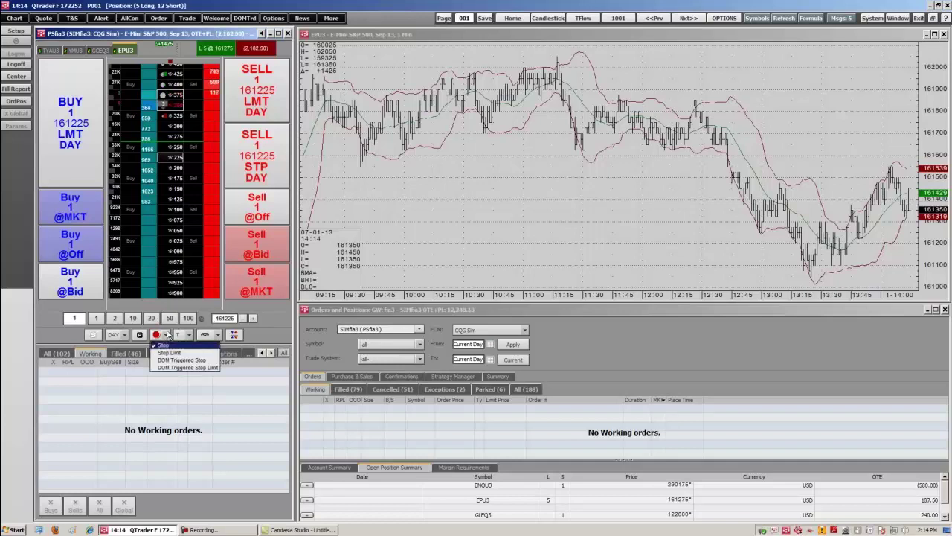
{"action": "left_click", "coordinate": [167, 360]}
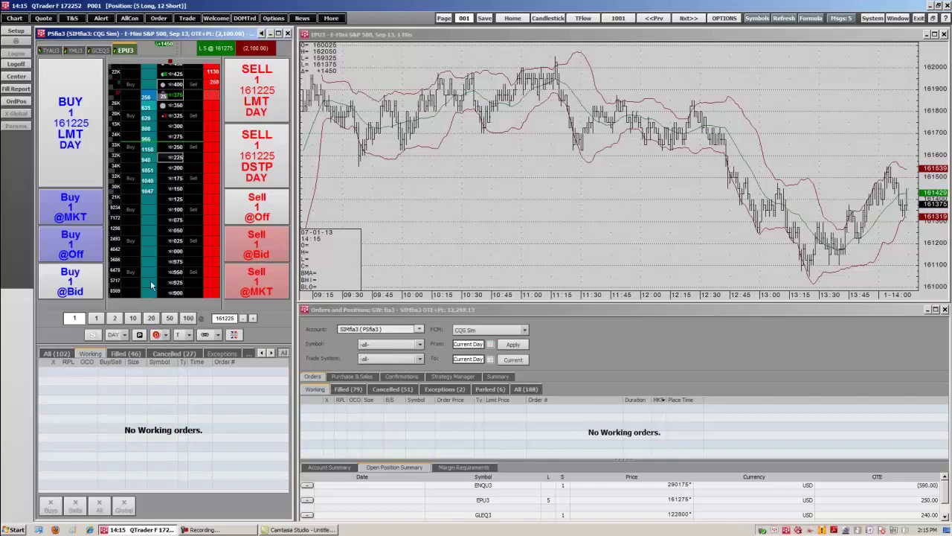
{"action": "scroll", "coordinate": [170, 126], "scroll_direction": "down", "scroll_amount": 7}
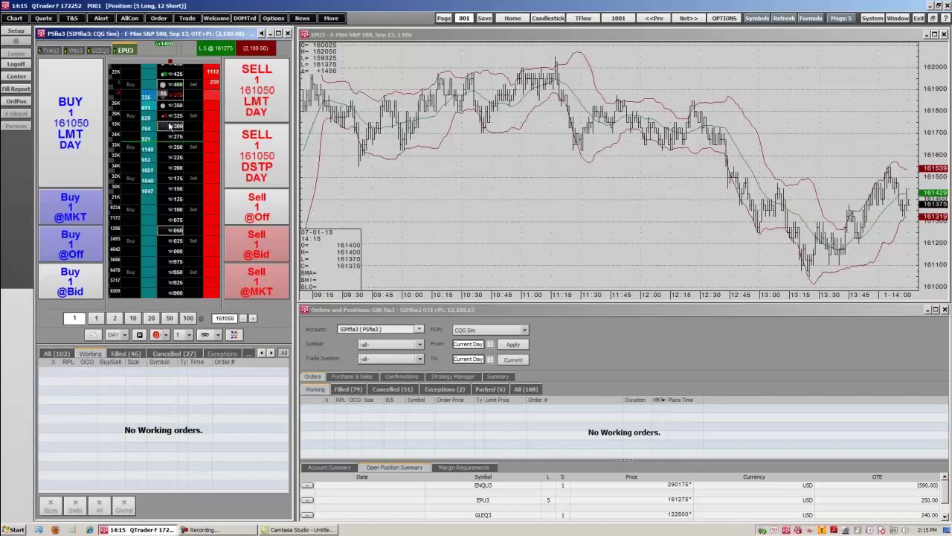
{"action": "left_click", "coordinate": [175, 223]}
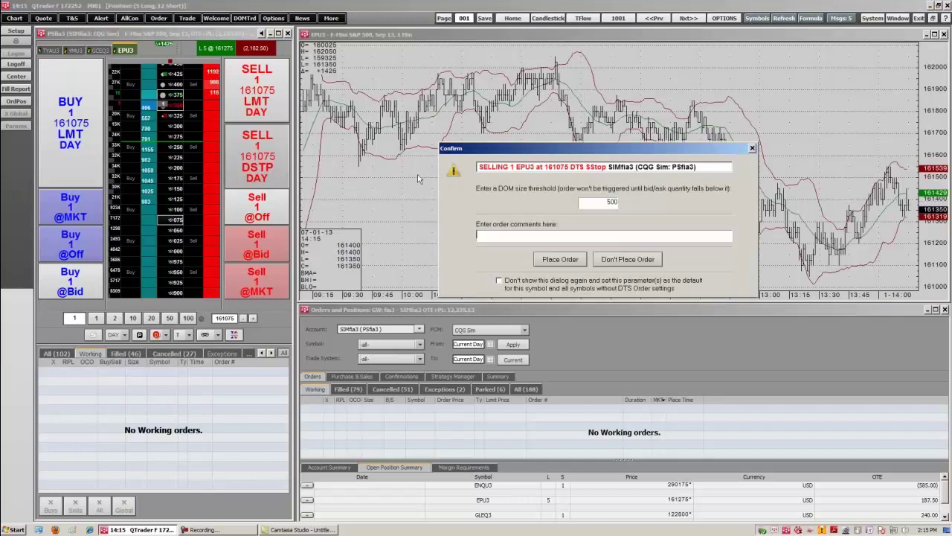
Set the DOM size threshold to 1000 and place the DOM triggered sell stop order
{"action": "double_click", "coordinate": [607, 201]}
{"action": "type", "text": "100"}
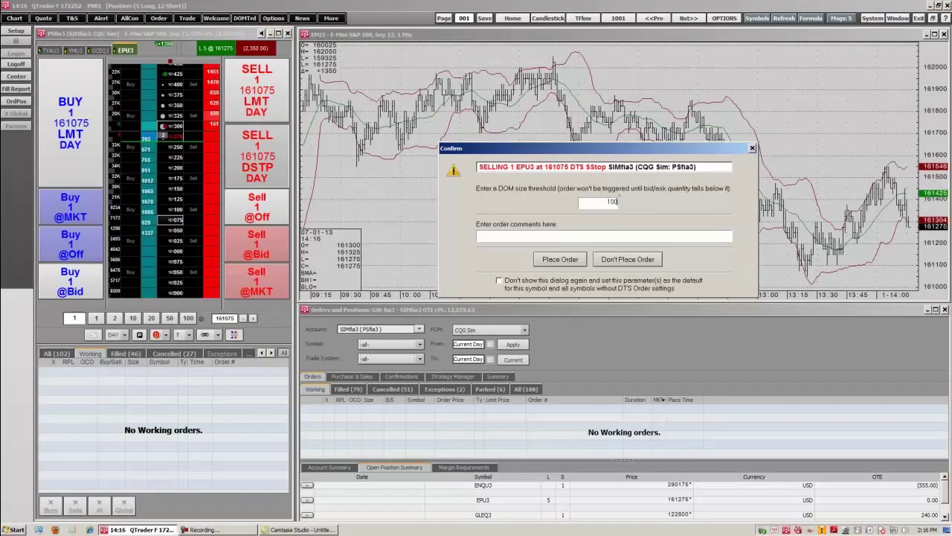
{"action": "type", "text": "0"}
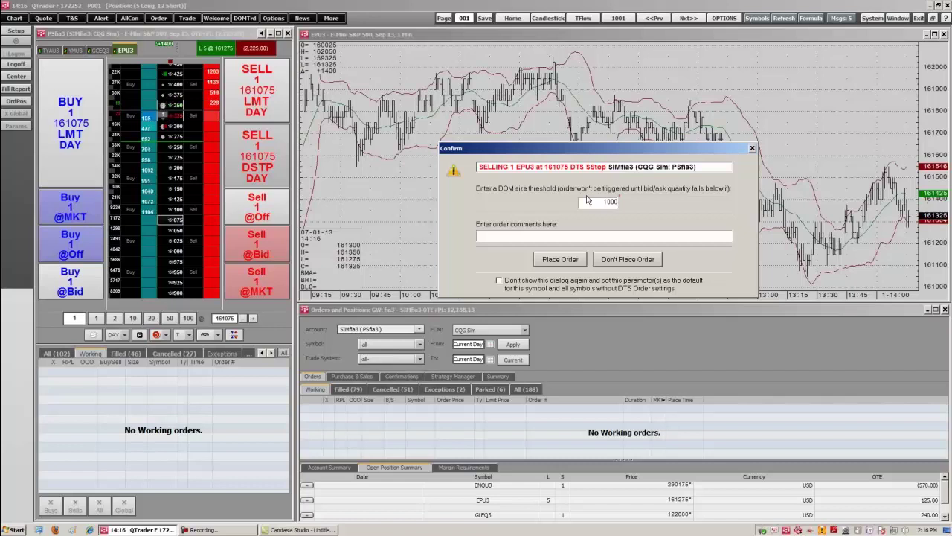
{"action": "left_click", "coordinate": [561, 261]}
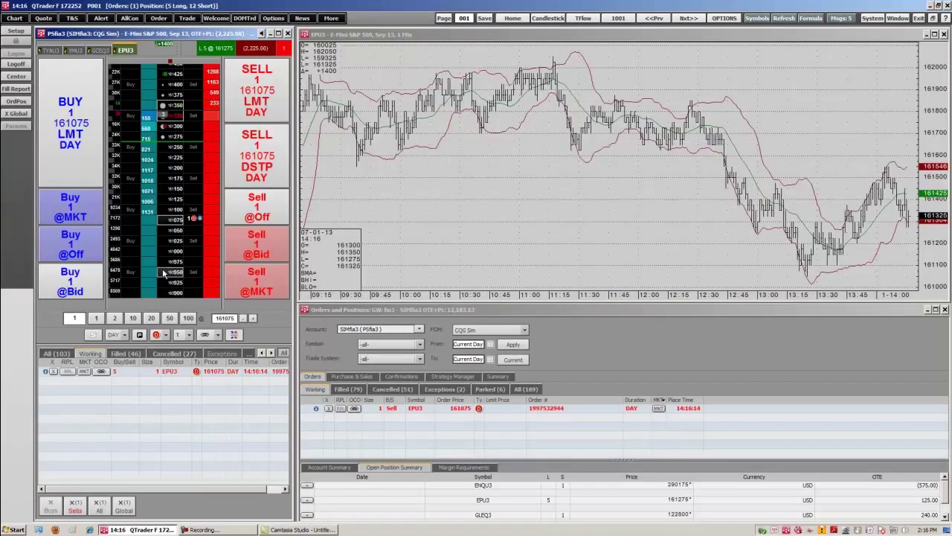
Examine the available stop types, trailing order options including DOM Triggered Trailing Stop, and the OCO choices
{"action": "left_click", "coordinate": [165, 334]}
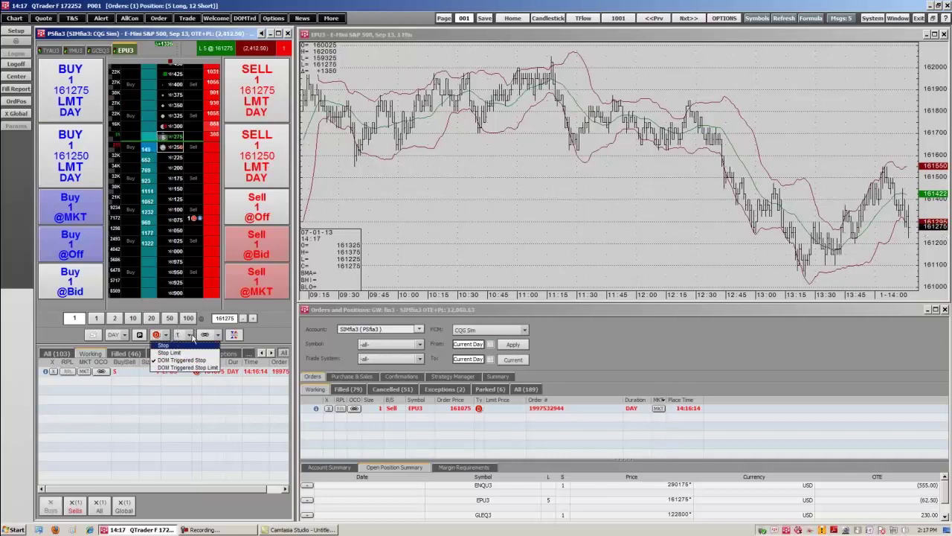
{"action": "left_click", "coordinate": [192, 336]}
{"action": "left_click", "coordinate": [190, 336]}
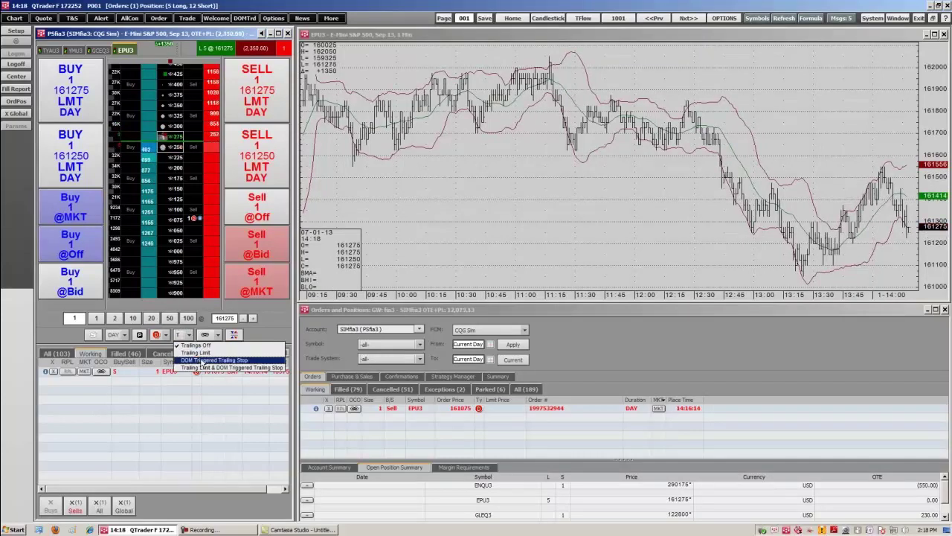
{"action": "left_click", "coordinate": [203, 362]}
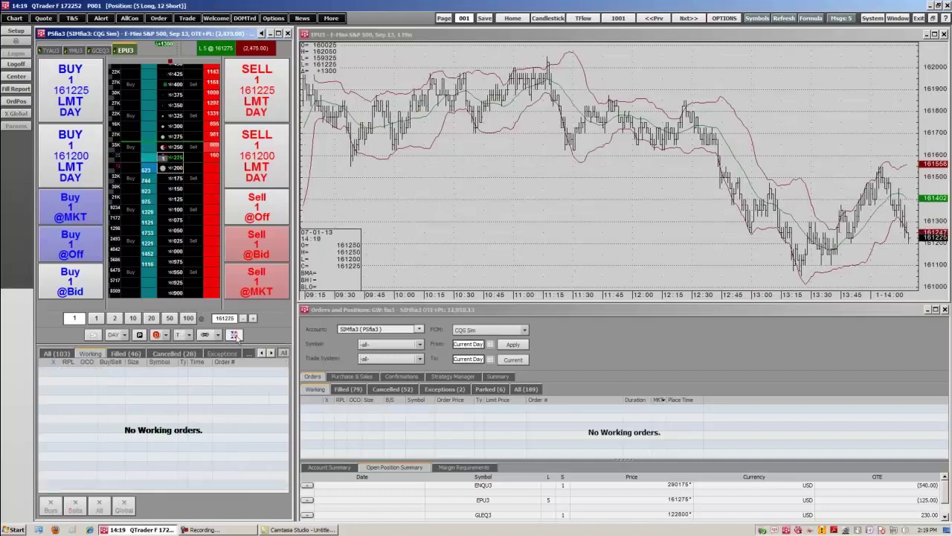
{"action": "left_click", "coordinate": [218, 335]}
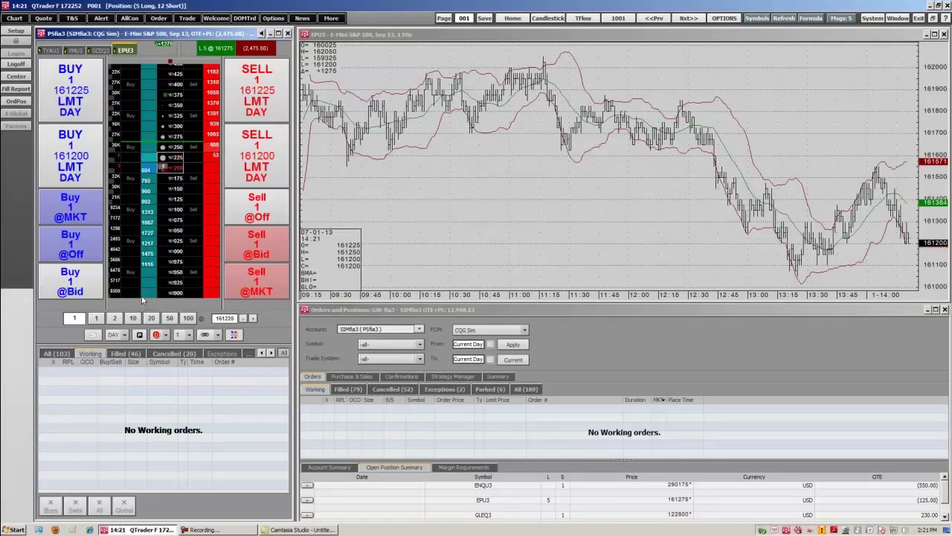
Place a one-lot OCO pair with a buy at 161000 and a sell at 161400, and move the buy up to the market
{"action": "left_click", "coordinate": [205, 335]}
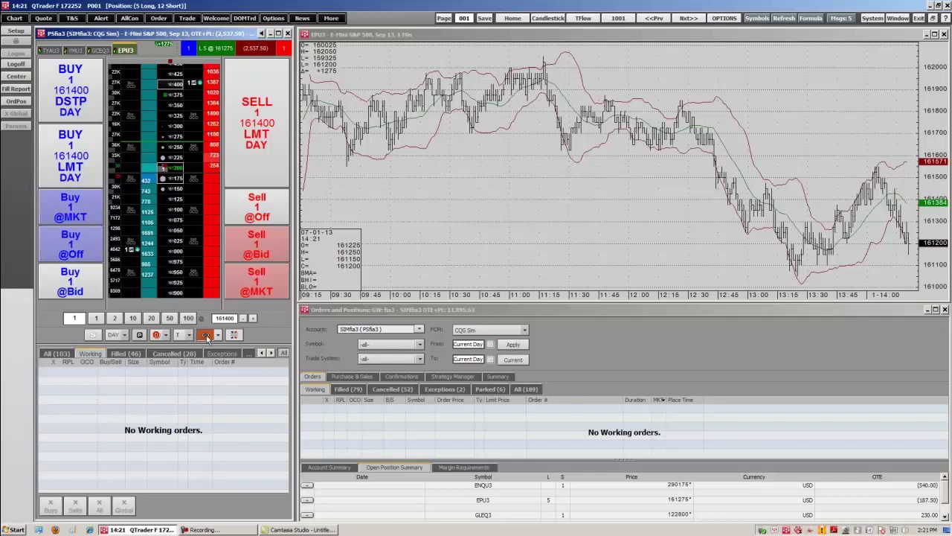
{"action": "left_click", "coordinate": [207, 336]}
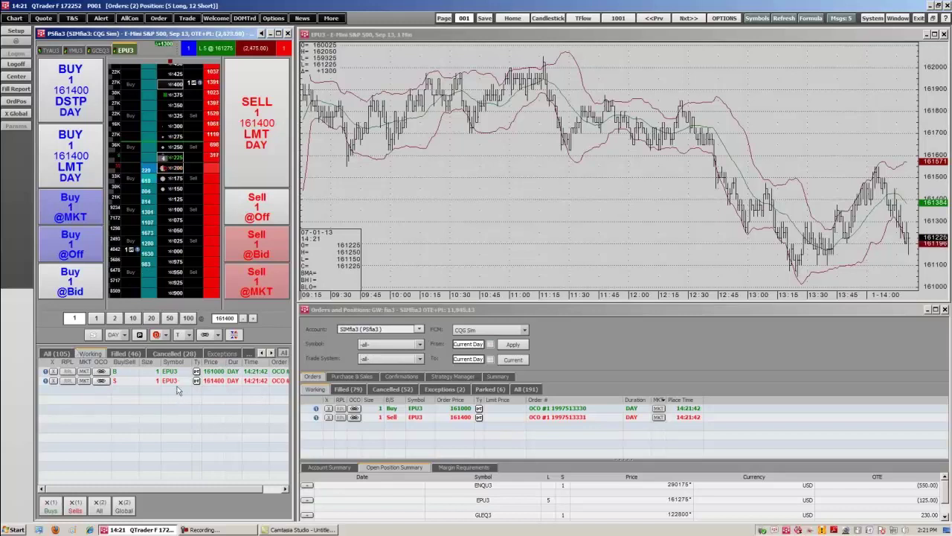
{"action": "left_click_drag", "start_coordinate": [123, 251], "coordinate": [132, 167]}
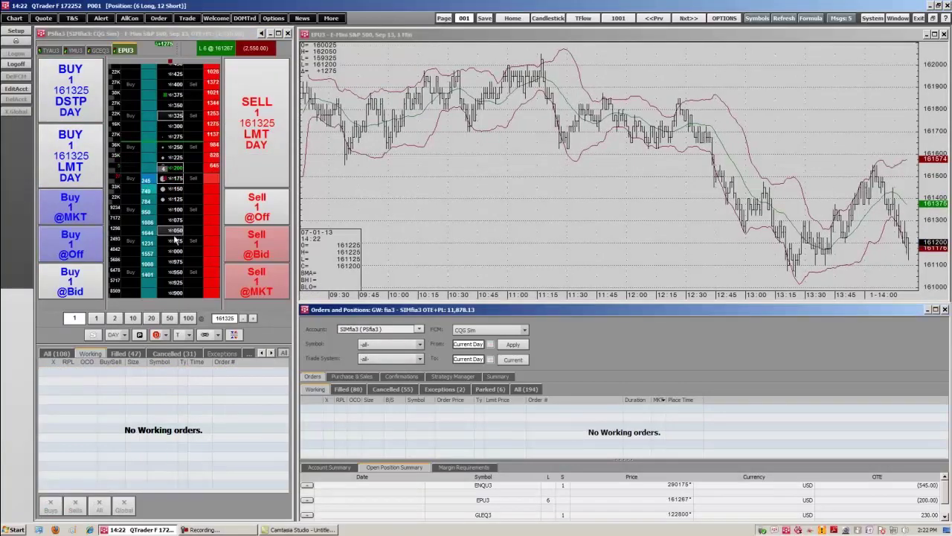
Place separate one-lot EPU3 limit orders, a buy at 161025 and a sell at 161350
{"action": "left_click", "coordinate": [178, 242]}
{"action": "left_click", "coordinate": [71, 123]}
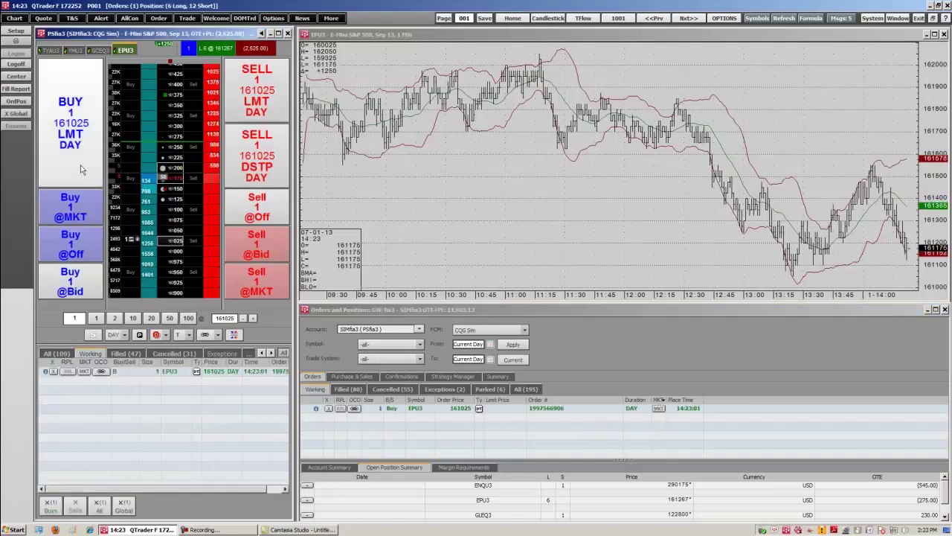
{"action": "left_click", "coordinate": [176, 105]}
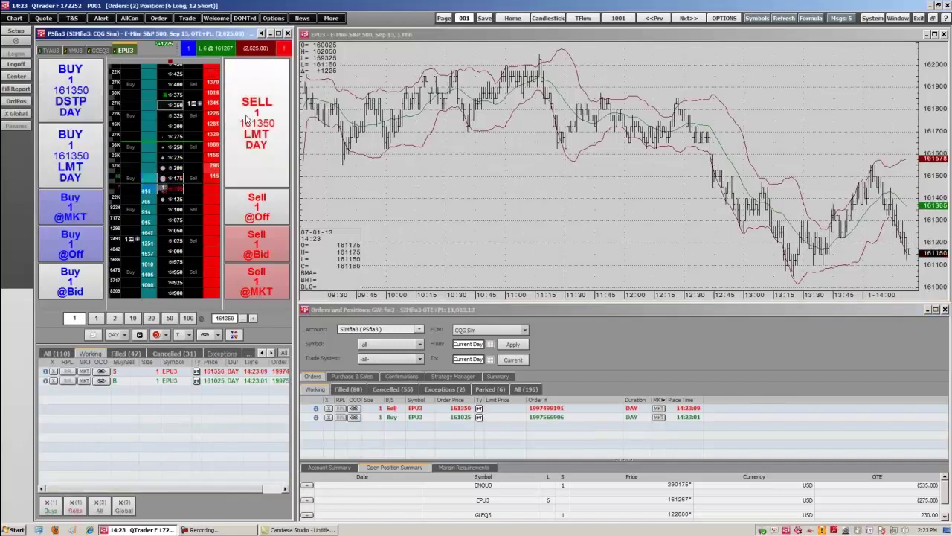
{"action": "left_click", "coordinate": [247, 119]}
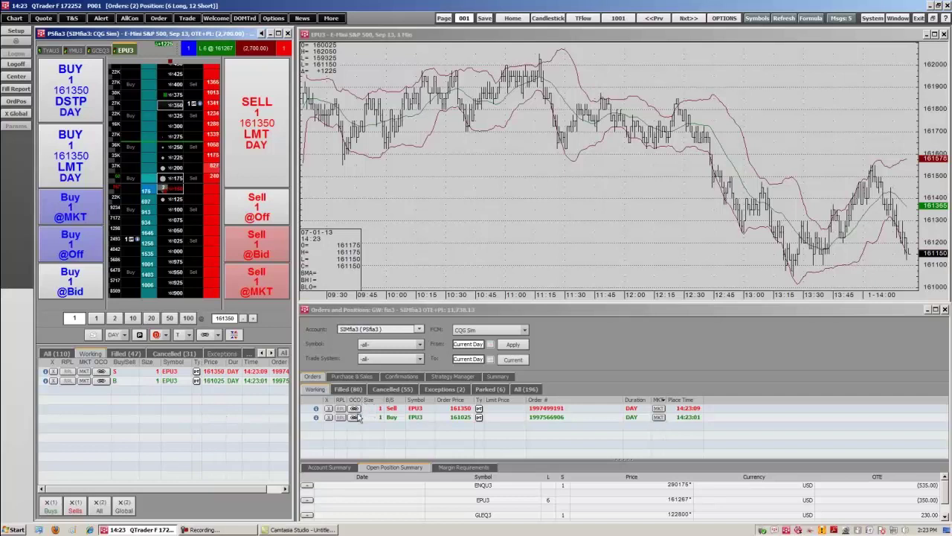
Link the working EPU3 sell at 161350 and buy at 161025 as an OCO pair, and move the buy up to the market
{"action": "left_click", "coordinate": [355, 410]}
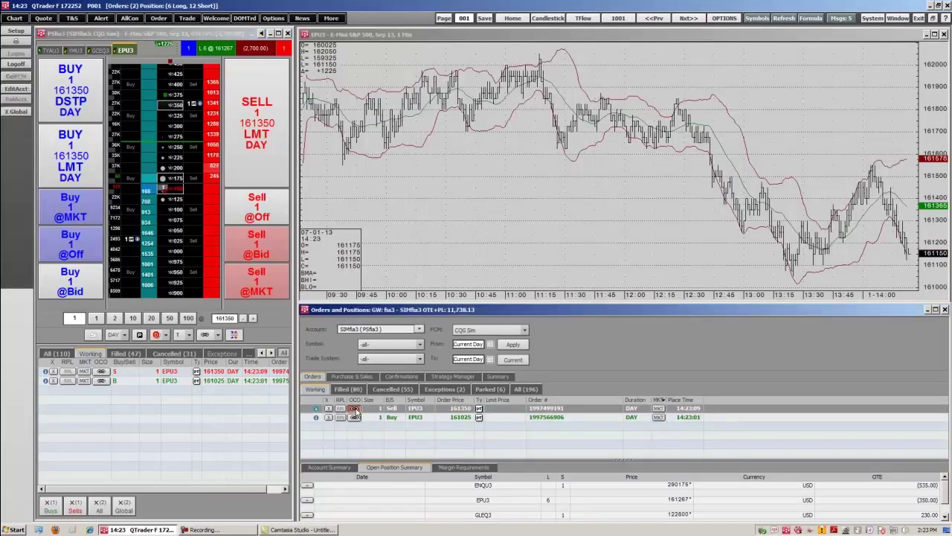
{"action": "left_click", "coordinate": [356, 417]}
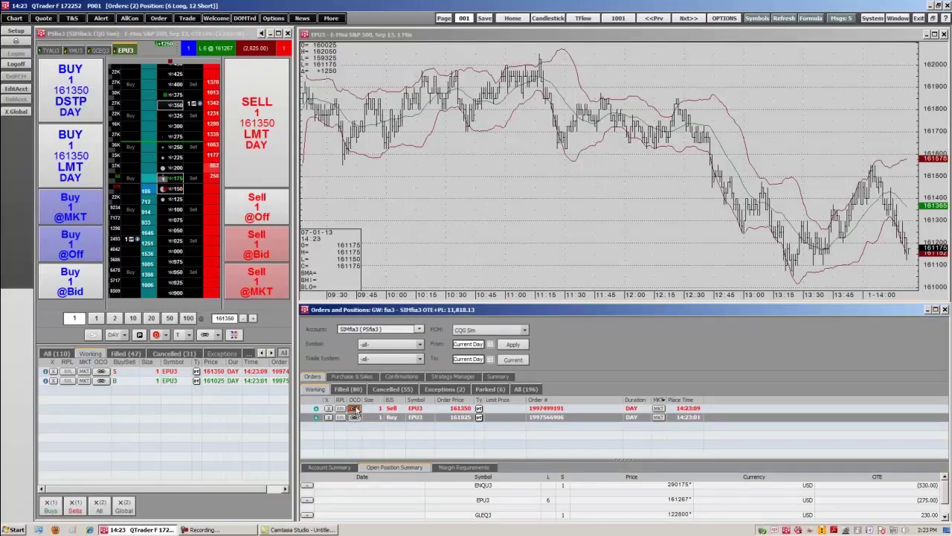
{"action": "left_click", "coordinate": [355, 409]}
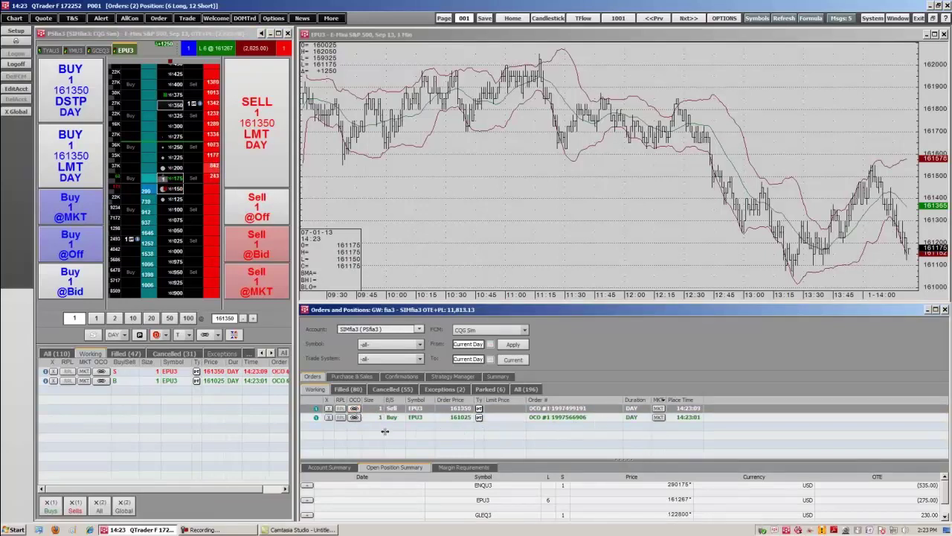
{"action": "mouse_move", "coordinate": [365, 427]}
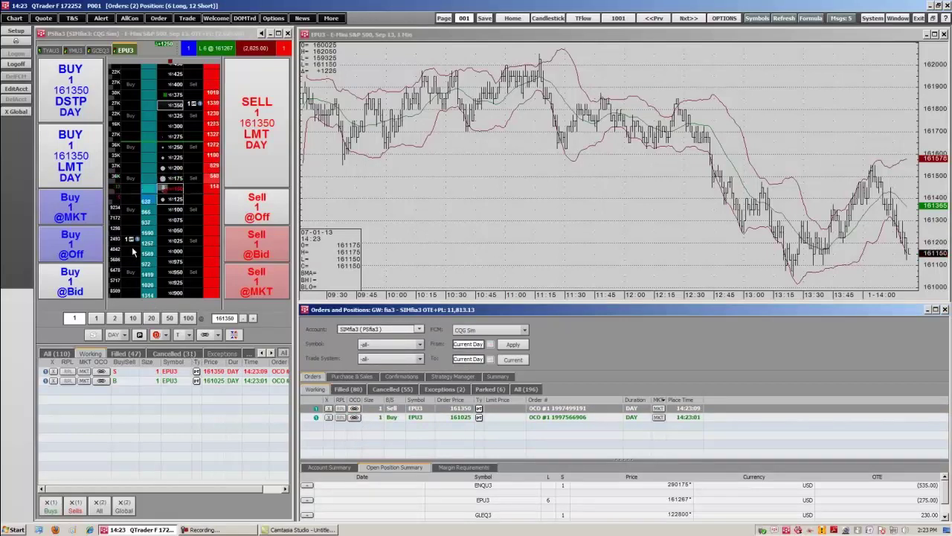
{"action": "left_click_drag", "start_coordinate": [132, 240], "coordinate": [119, 193]}
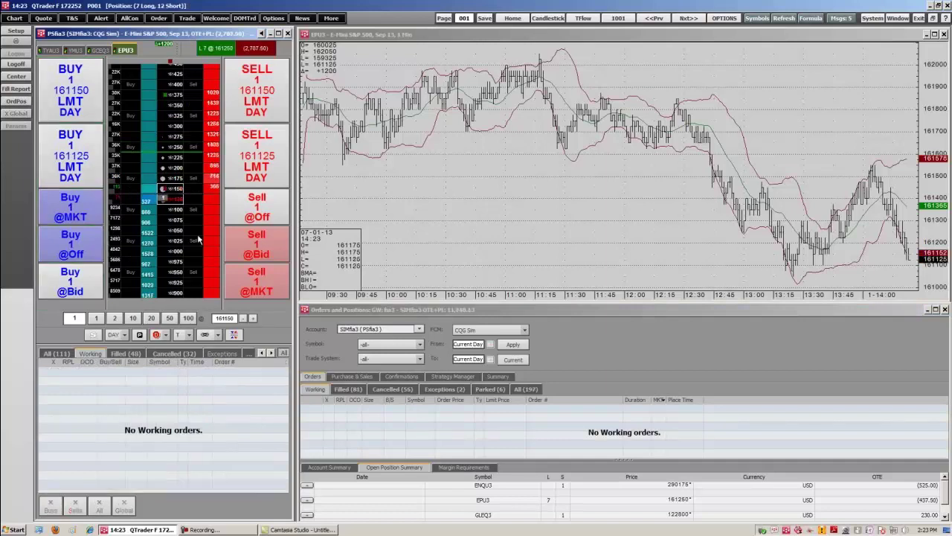
Switch to bracket orders and place a one-lot buy limit at 161000 with a 5-tick LMT target and a 5-tick STP stop loss
{"action": "left_click", "coordinate": [207, 334]}
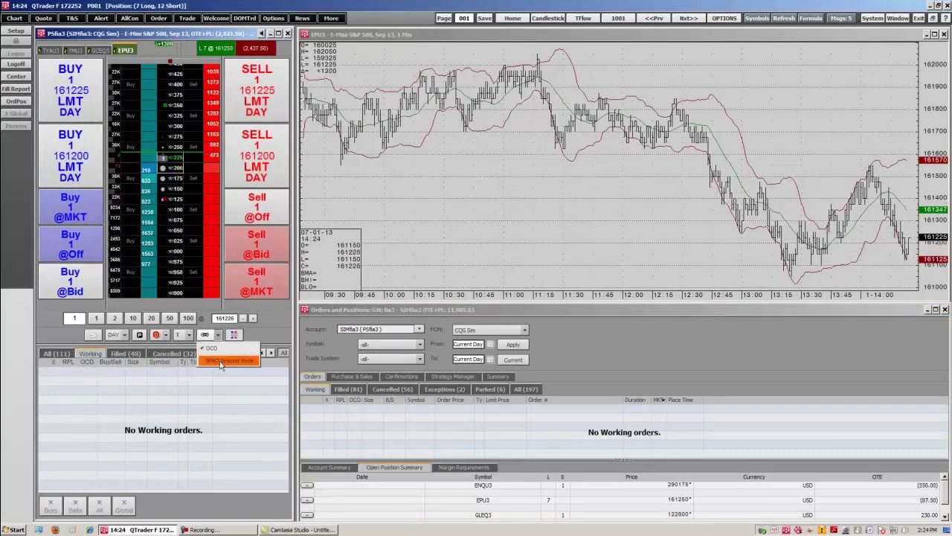
{"action": "left_click", "coordinate": [220, 361]}
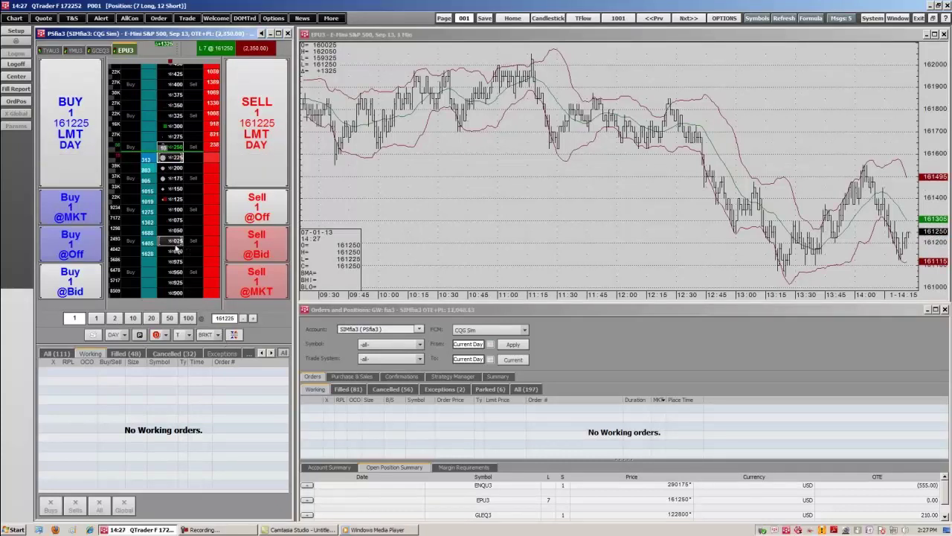
{"action": "left_click", "coordinate": [176, 253]}
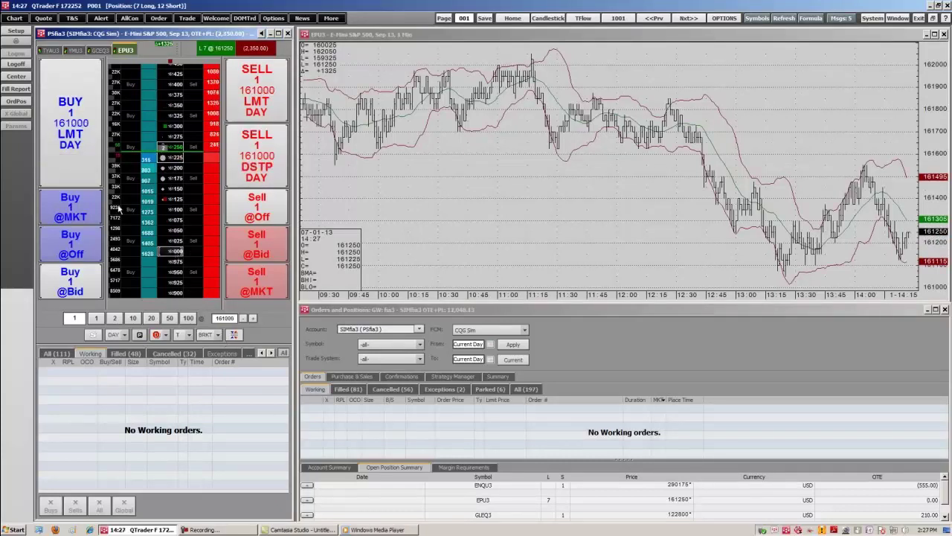
{"action": "left_click", "coordinate": [82, 162]}
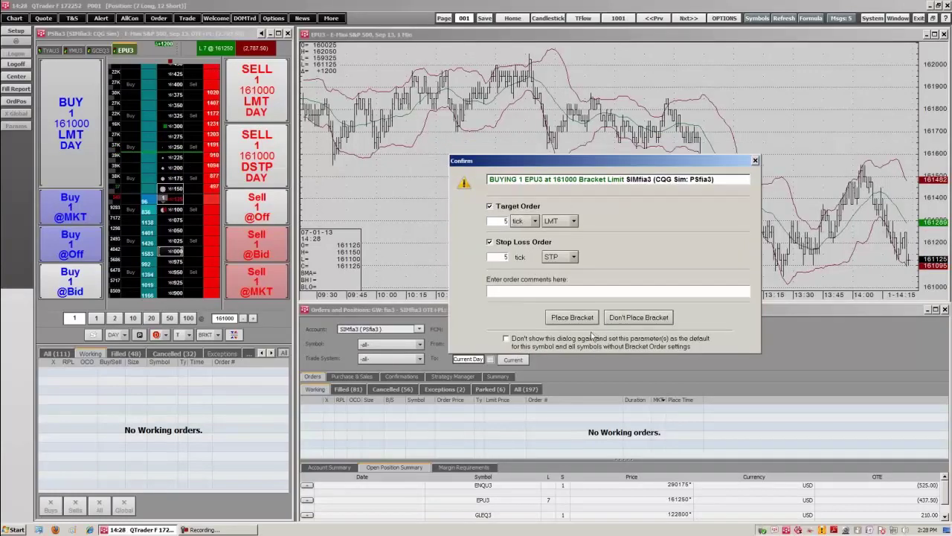
{"action": "left_click", "coordinate": [570, 307]}
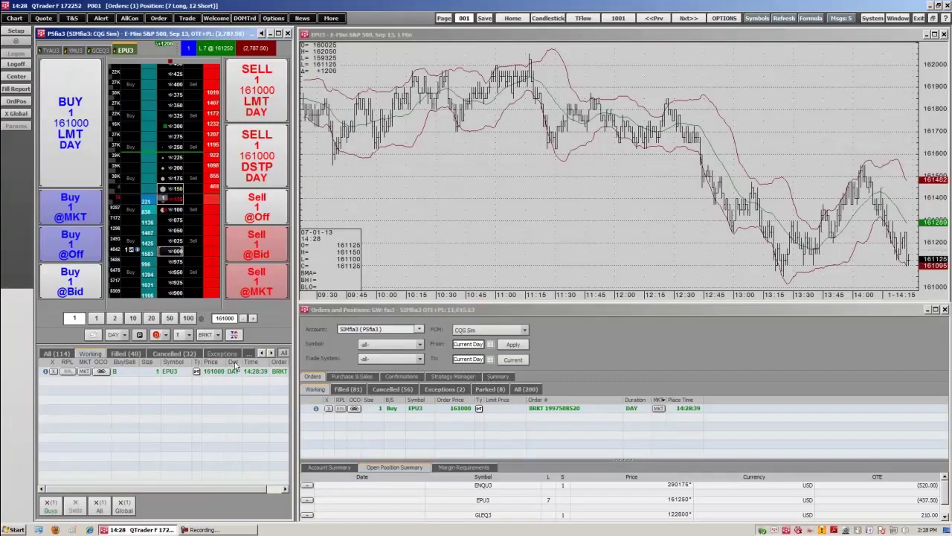
Display the bracket's parked orders, and move first its 161000 buy and then its 161200 target sell to the market
{"action": "left_click", "coordinate": [489, 389]}
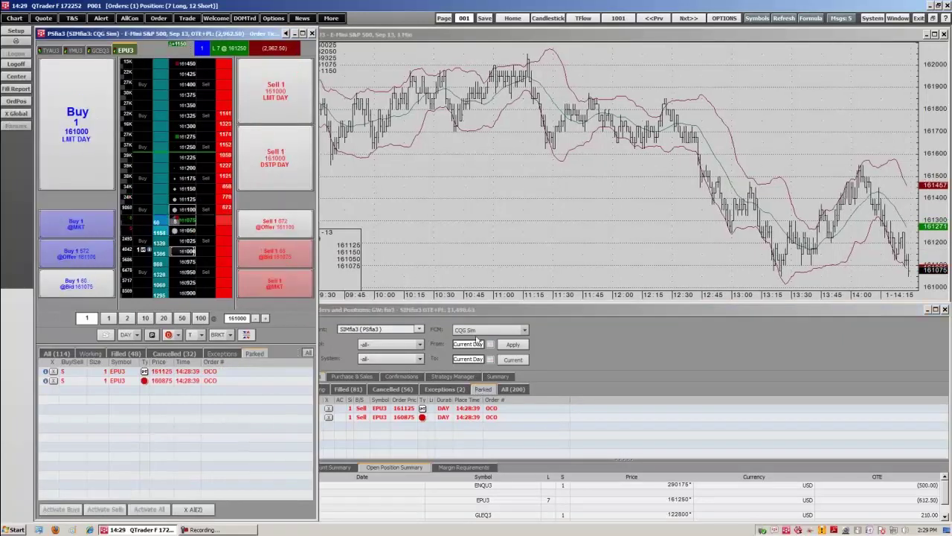
{"action": "left_click", "coordinate": [149, 253]}
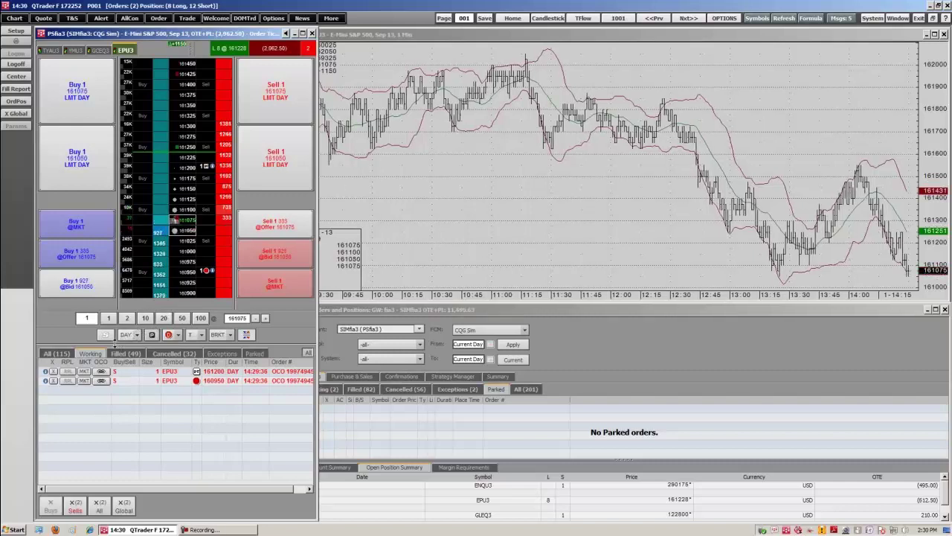
{"action": "left_click_drag", "start_coordinate": [205, 166], "coordinate": [207, 243]}
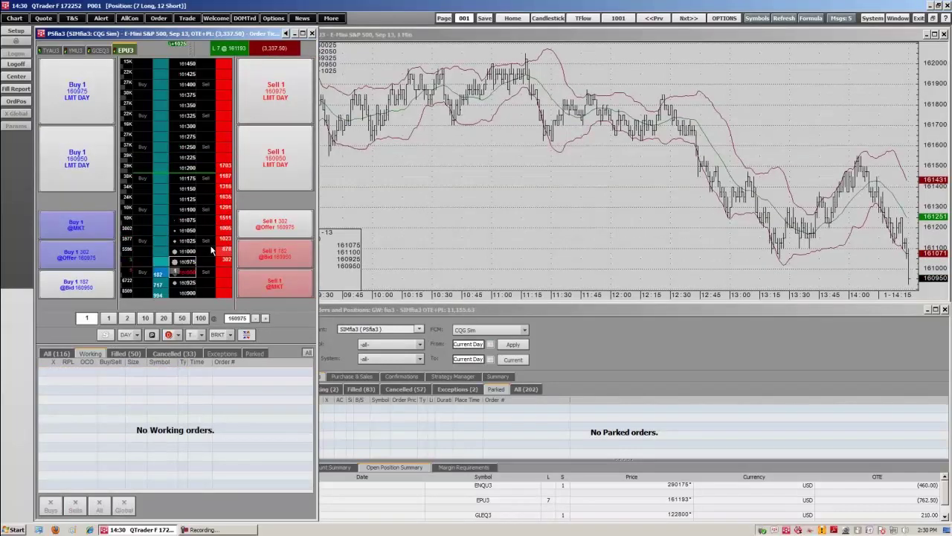
Add Bollinger Bands to the EPU3 chart and show the BBnds study on the trading interface
{"action": "left_click", "coordinate": [389, 56]}
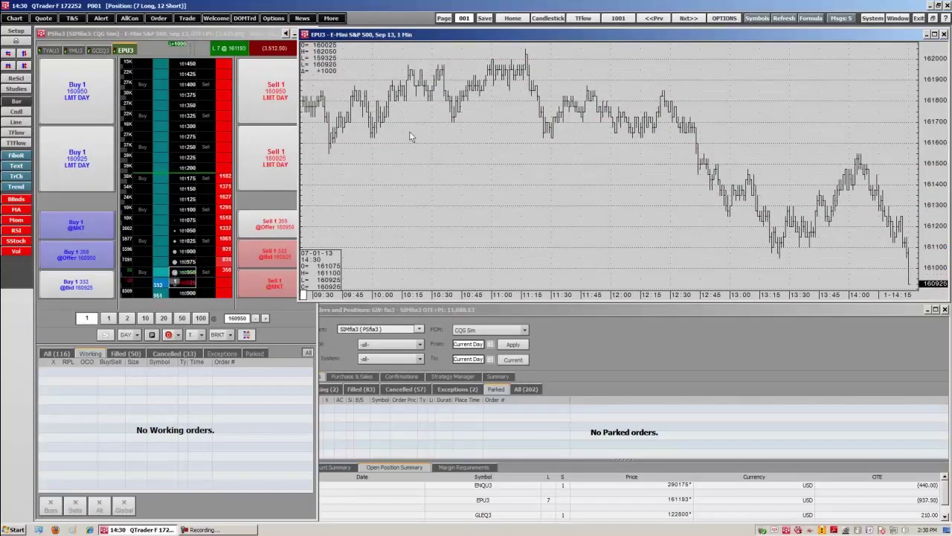
{"action": "left_click", "coordinate": [18, 200]}
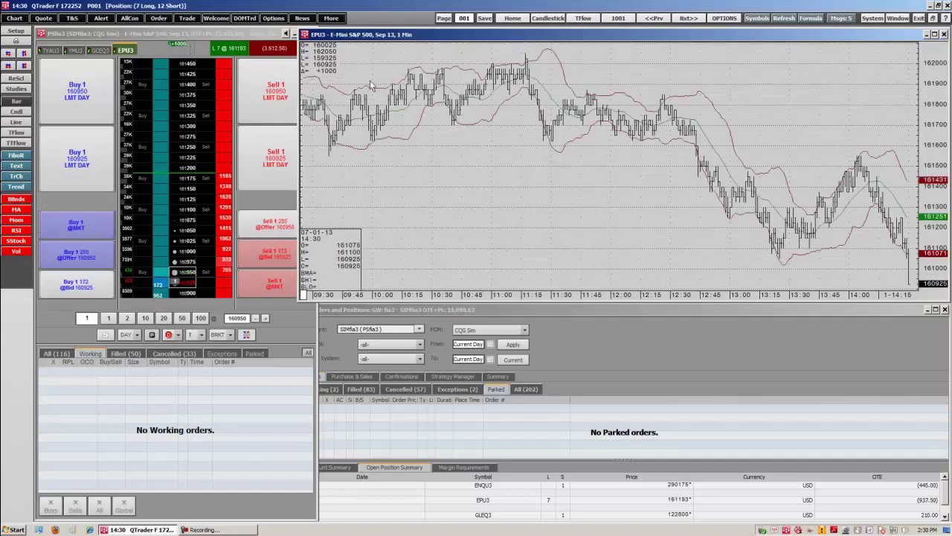
{"action": "right_click", "coordinate": [320, 84]}
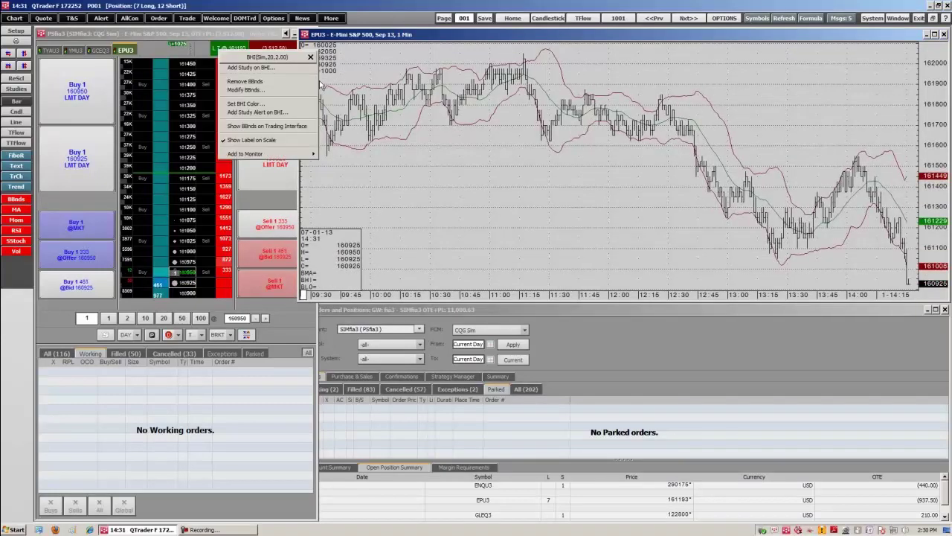
{"action": "left_click", "coordinate": [300, 127]}
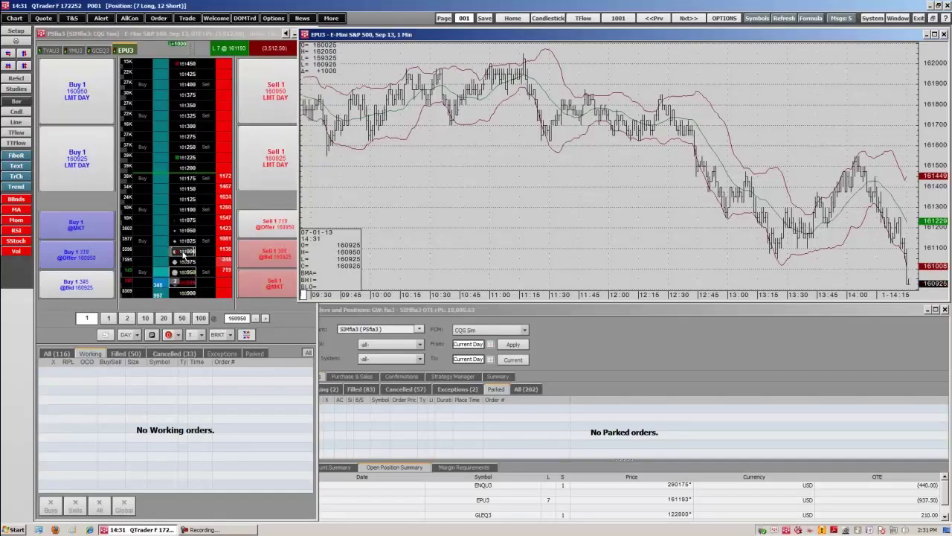
Place a one-lot bracket SELL LMT order following the BHI#2 curve, with 5-tick target and stop loss, and a BUY DSTP order following BLO#2
{"action": "left_click", "coordinate": [175, 258]}
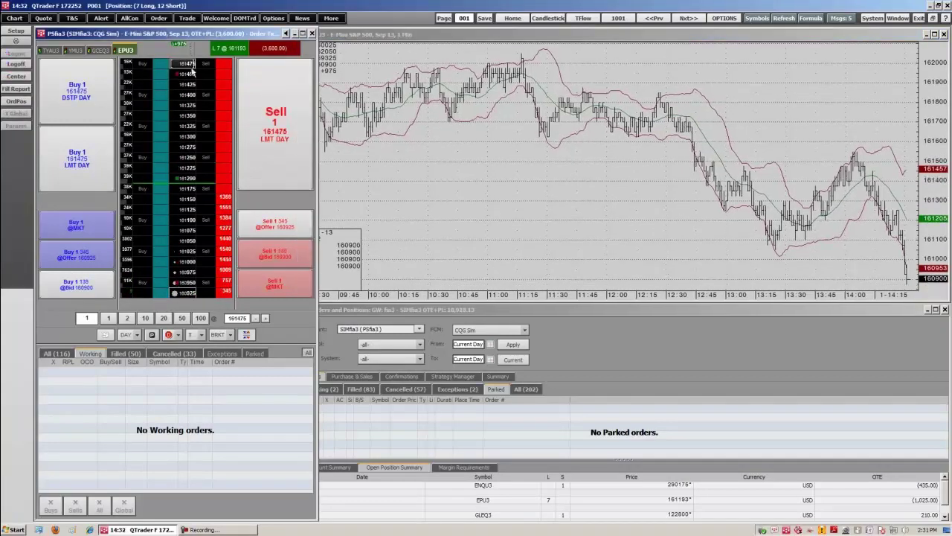
{"action": "right_click", "coordinate": [178, 76]}
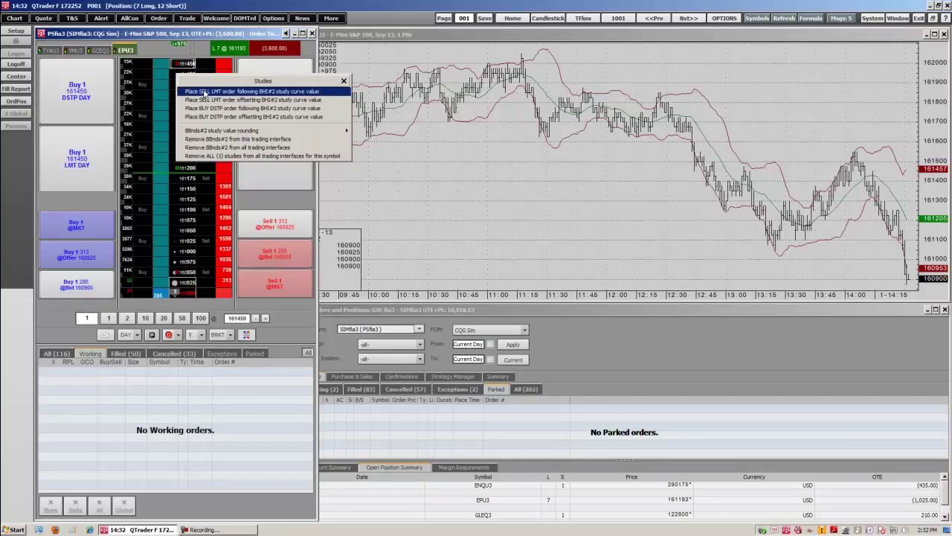
{"action": "left_click", "coordinate": [205, 91]}
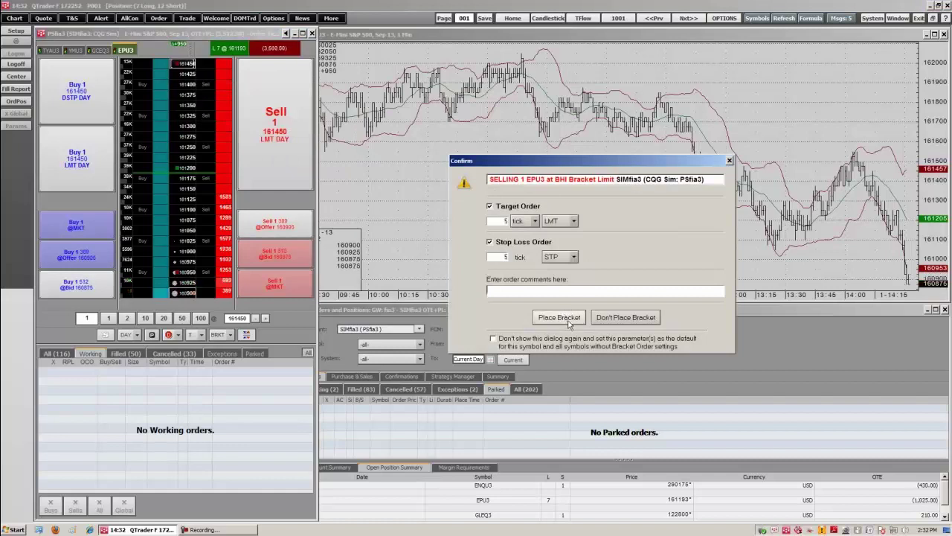
{"action": "left_click", "coordinate": [565, 320]}
{"action": "right_click", "coordinate": [179, 276]}
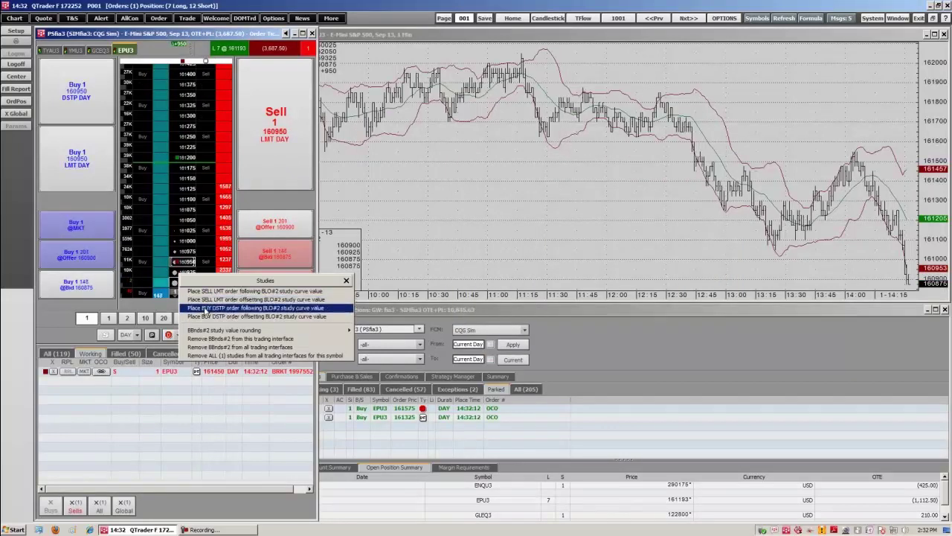
{"action": "left_click", "coordinate": [203, 310]}
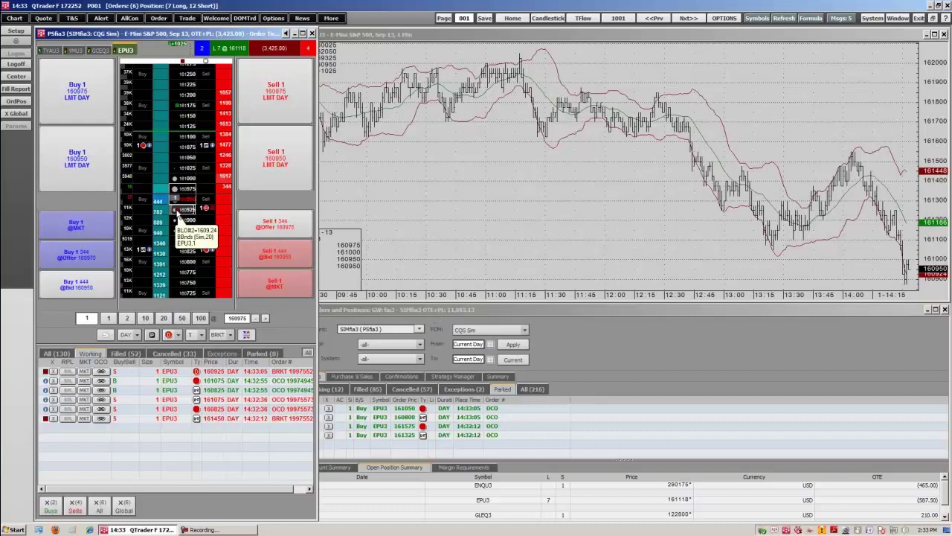
Remove all studies from all trading interfaces for EPU3, and cancel all working buy and sell orders
{"action": "right_click", "coordinate": [177, 214]}
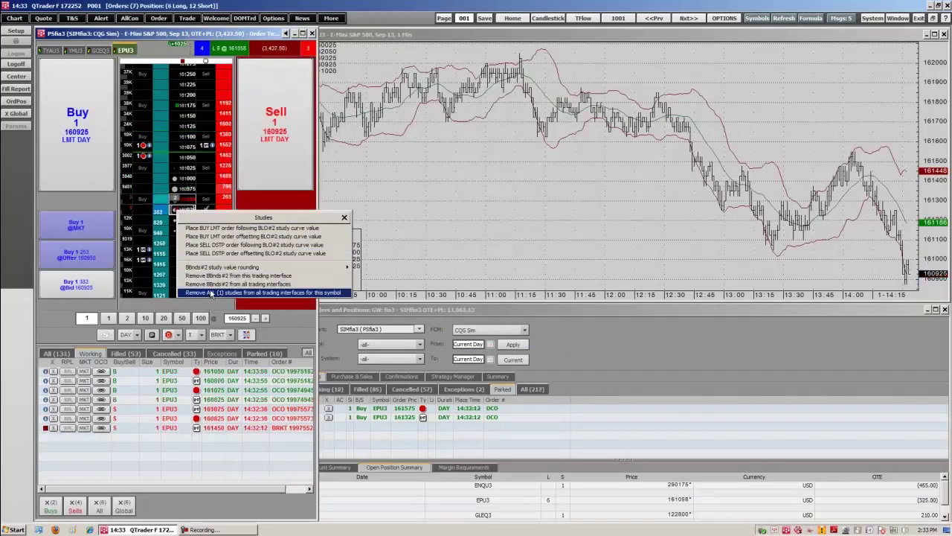
{"action": "left_click", "coordinate": [211, 294]}
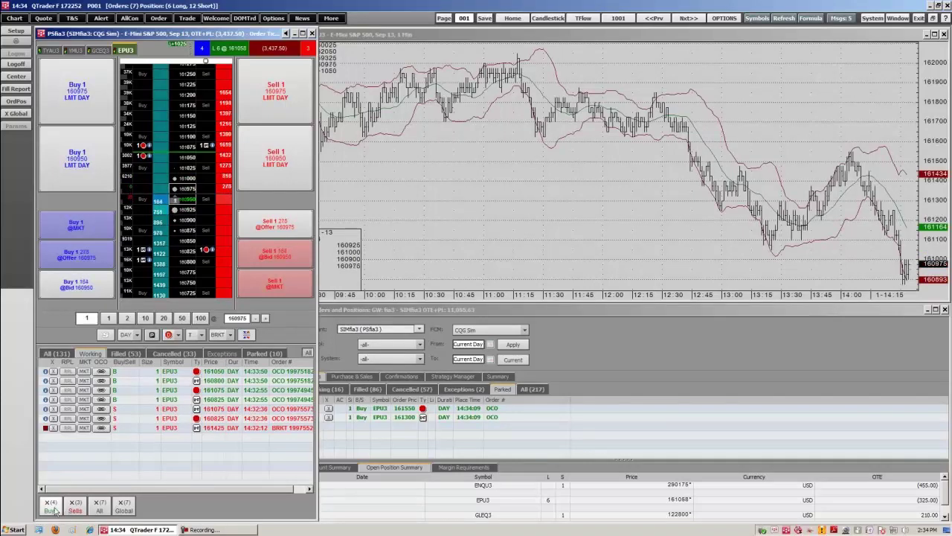
{"action": "left_click", "coordinate": [52, 506]}
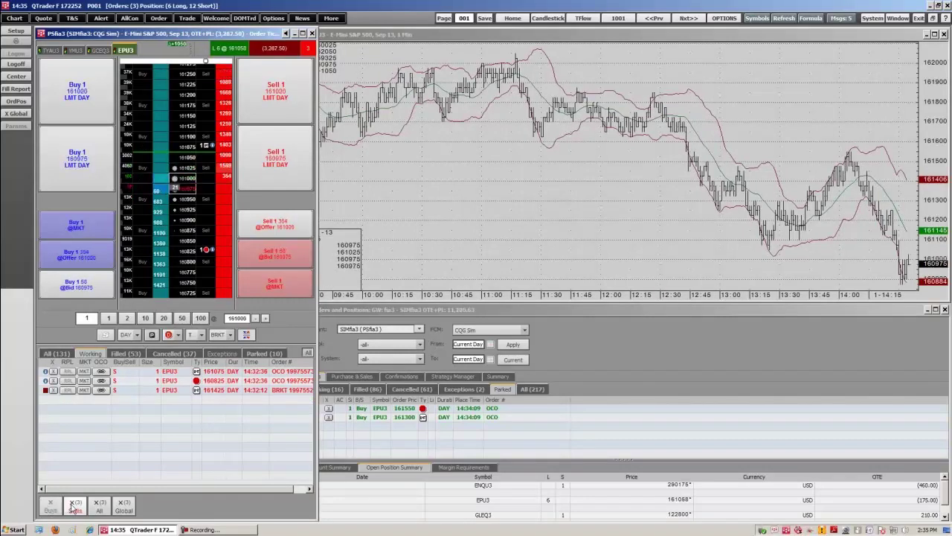
{"action": "left_click", "coordinate": [74, 505]}
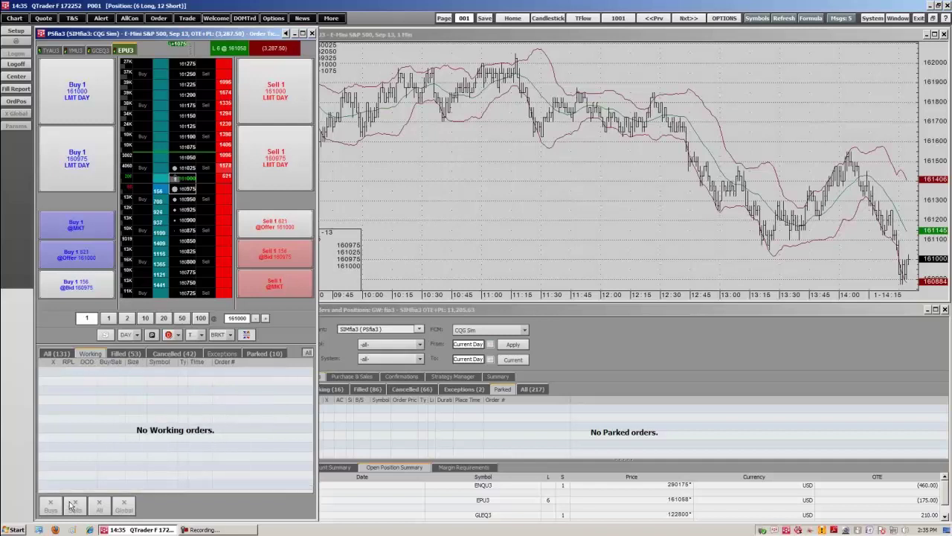